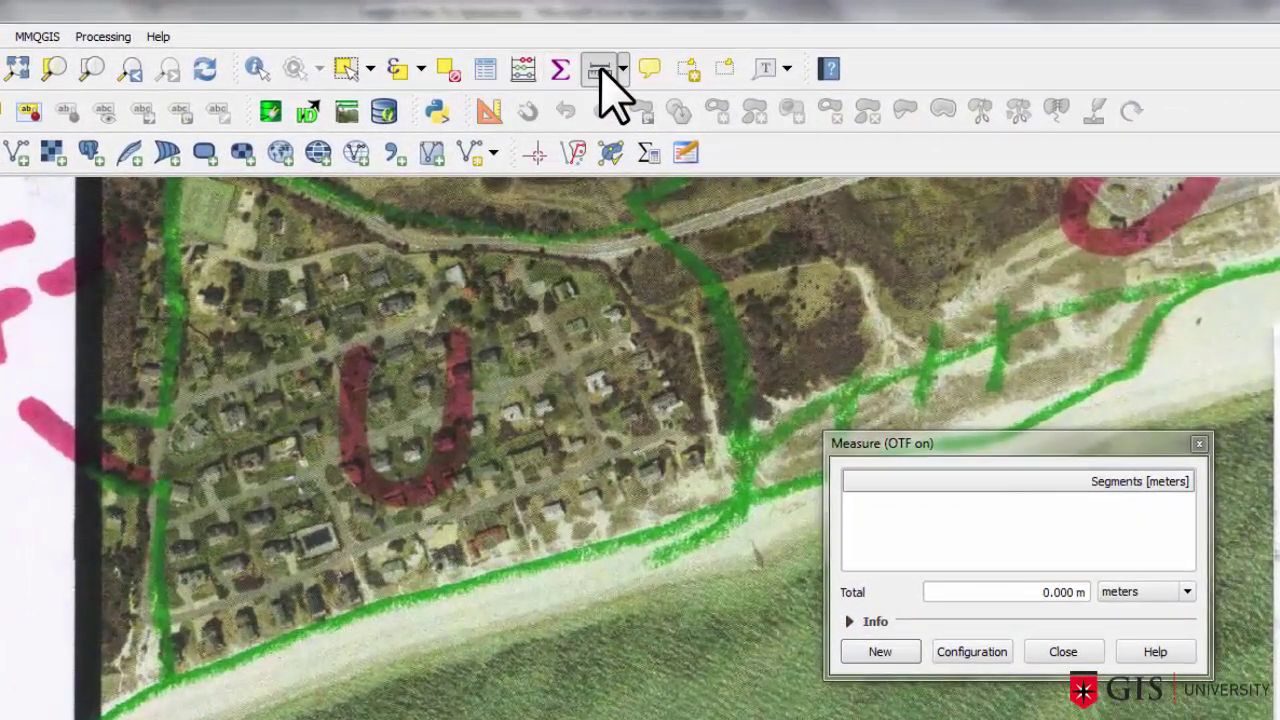
Measure a short span on the road, reset, then measure along the green line
{"action": "left_click", "coordinate": [578, 226]}
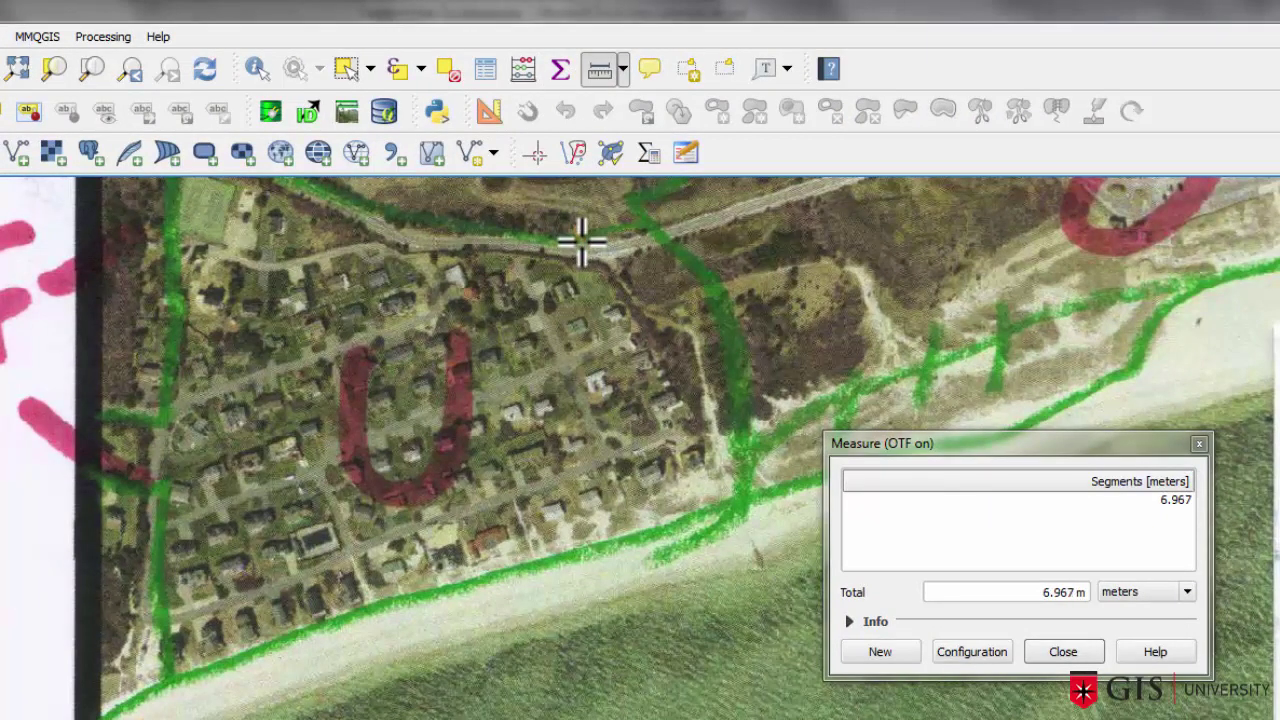
{"action": "left_click", "coordinate": [581, 241]}
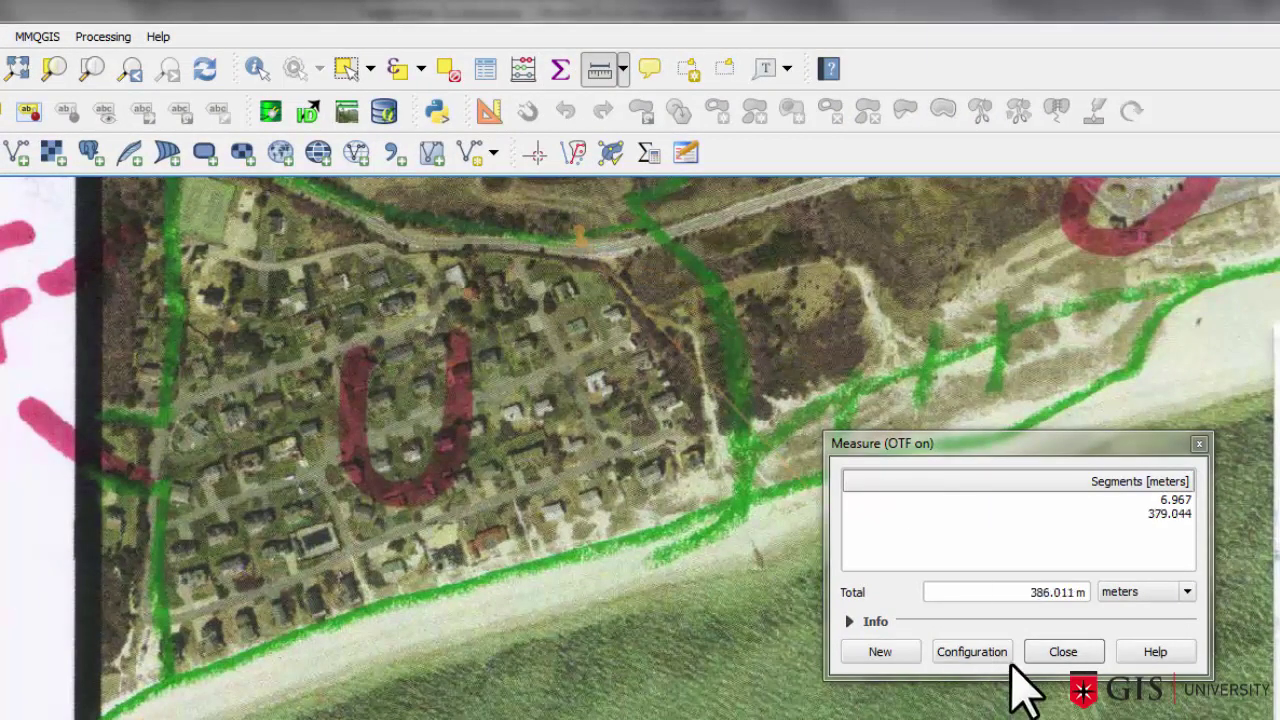
{"action": "left_click", "coordinate": [880, 652]}
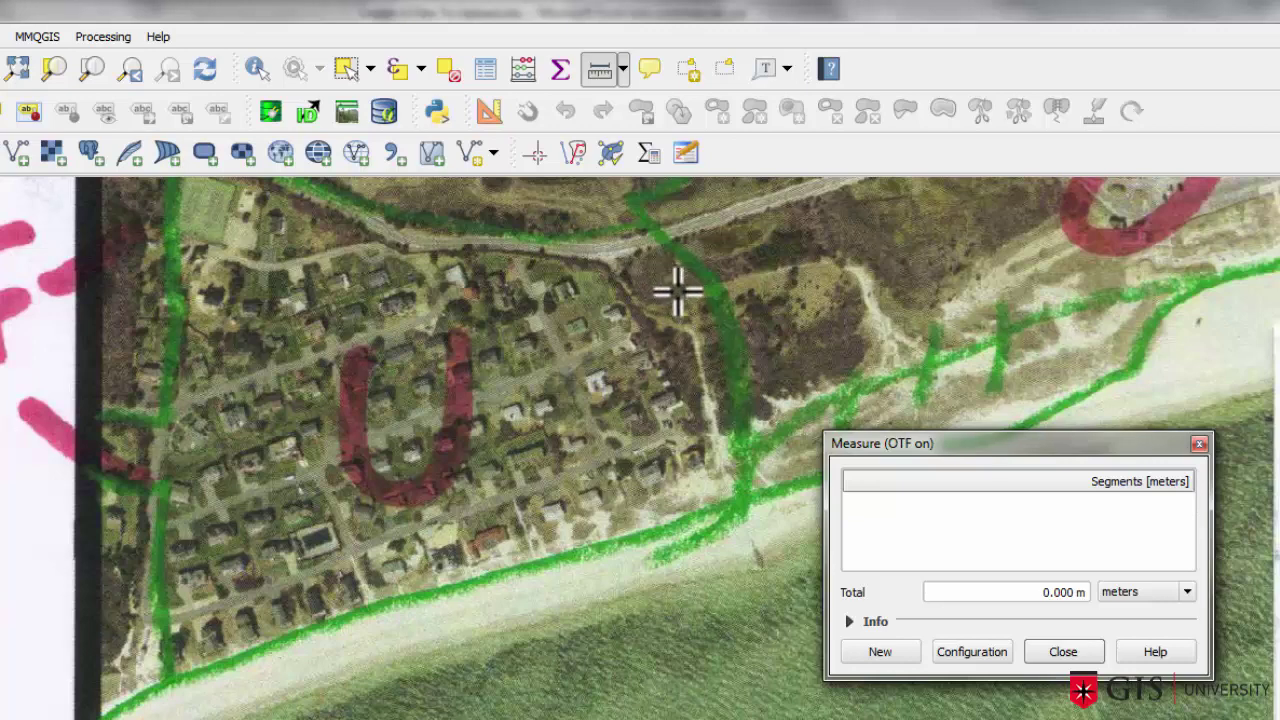
{"action": "left_click", "coordinate": [724, 358]}
{"action": "left_click", "coordinate": [748, 353]}
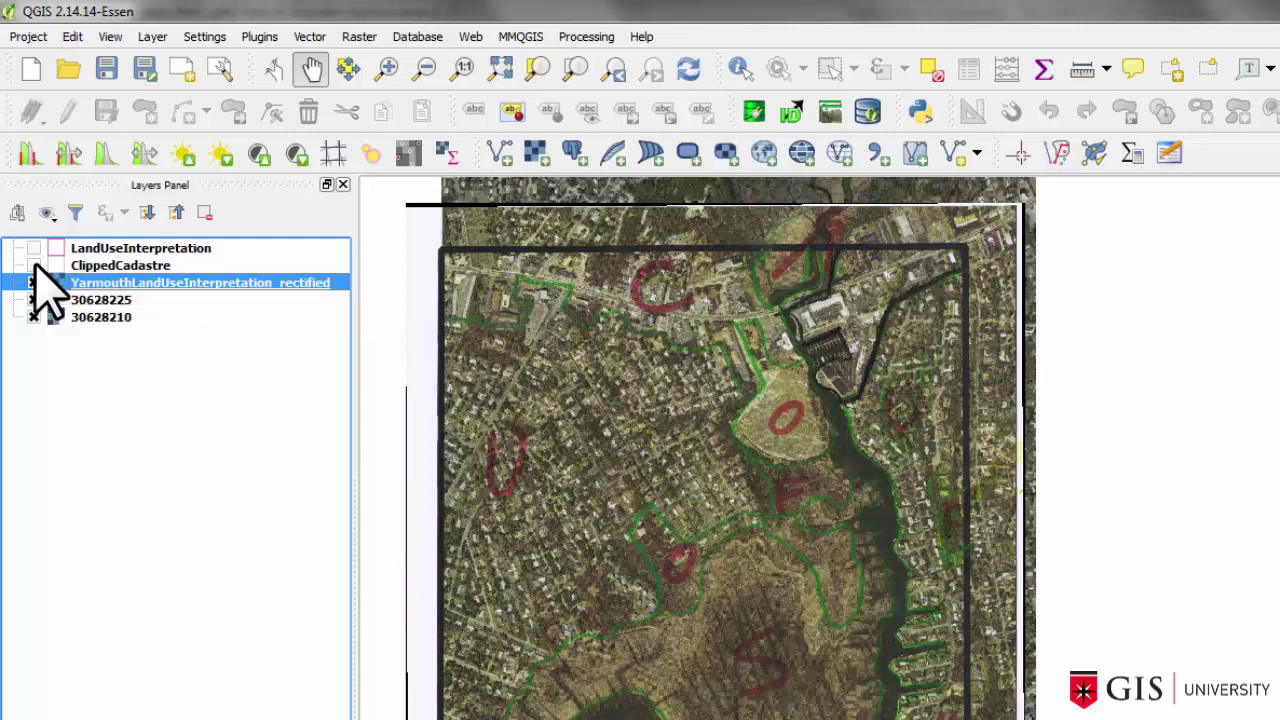
Toggle the rectified scan and 30628225 aerial layers, then display the LandUseInterpretation outline
{"action": "left_click", "coordinate": [33, 283]}
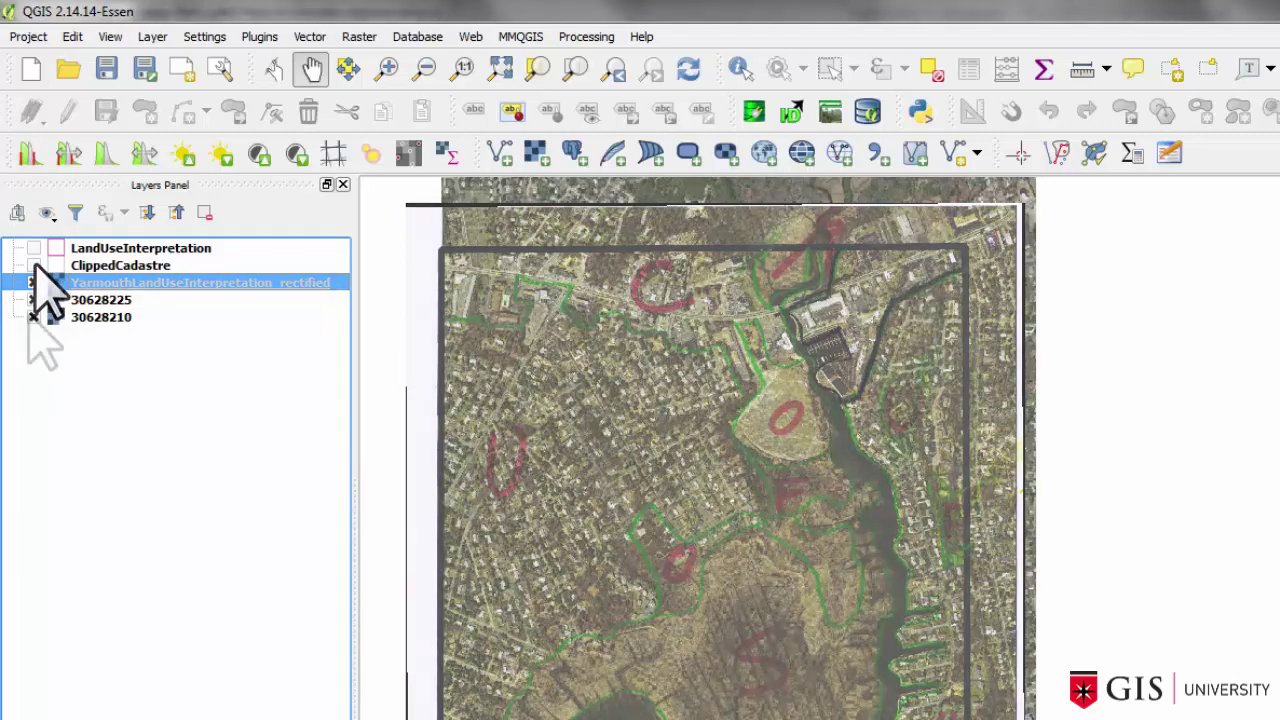
{"action": "left_click", "coordinate": [33, 300]}
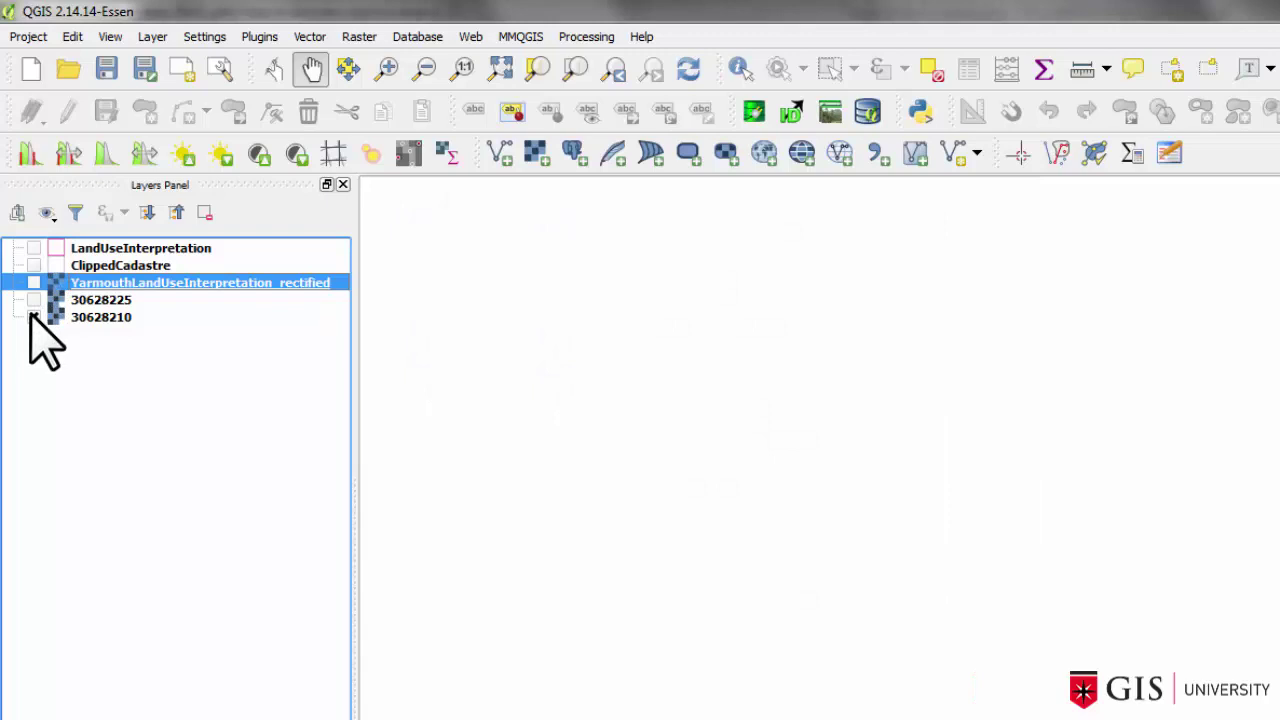
{"action": "left_click", "coordinate": [33, 300]}
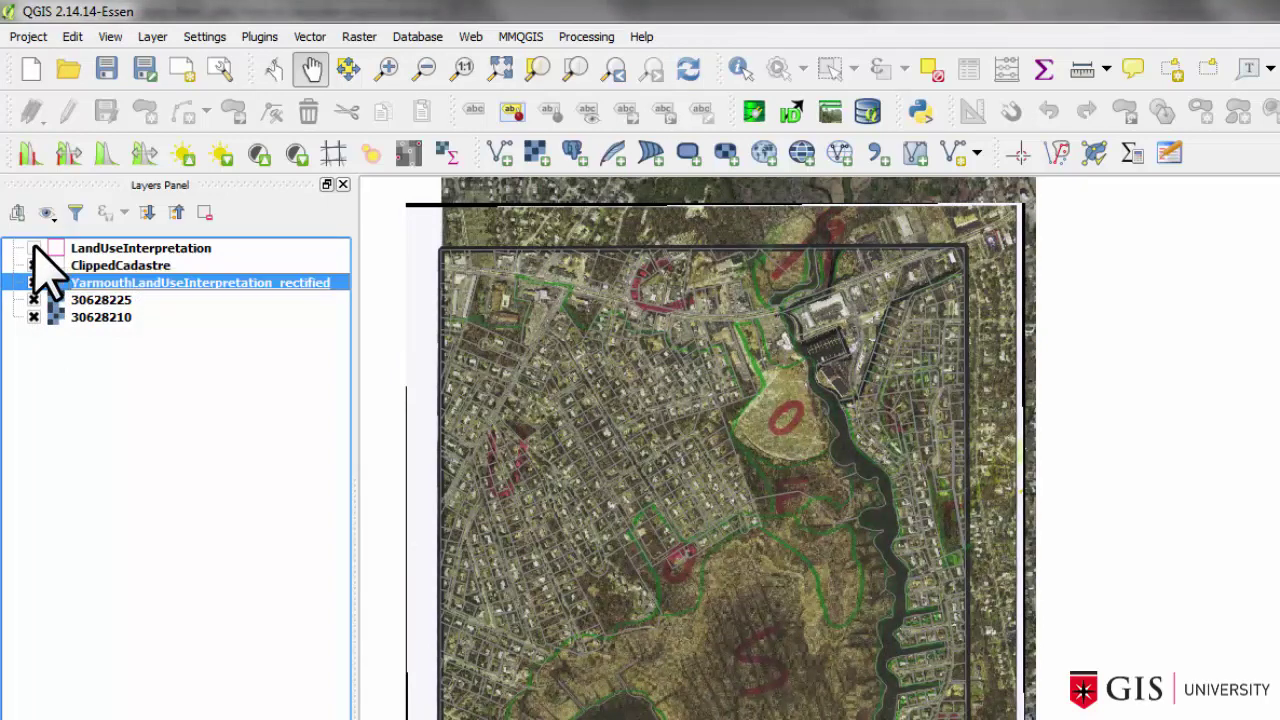
{"action": "left_click", "coordinate": [34, 248]}
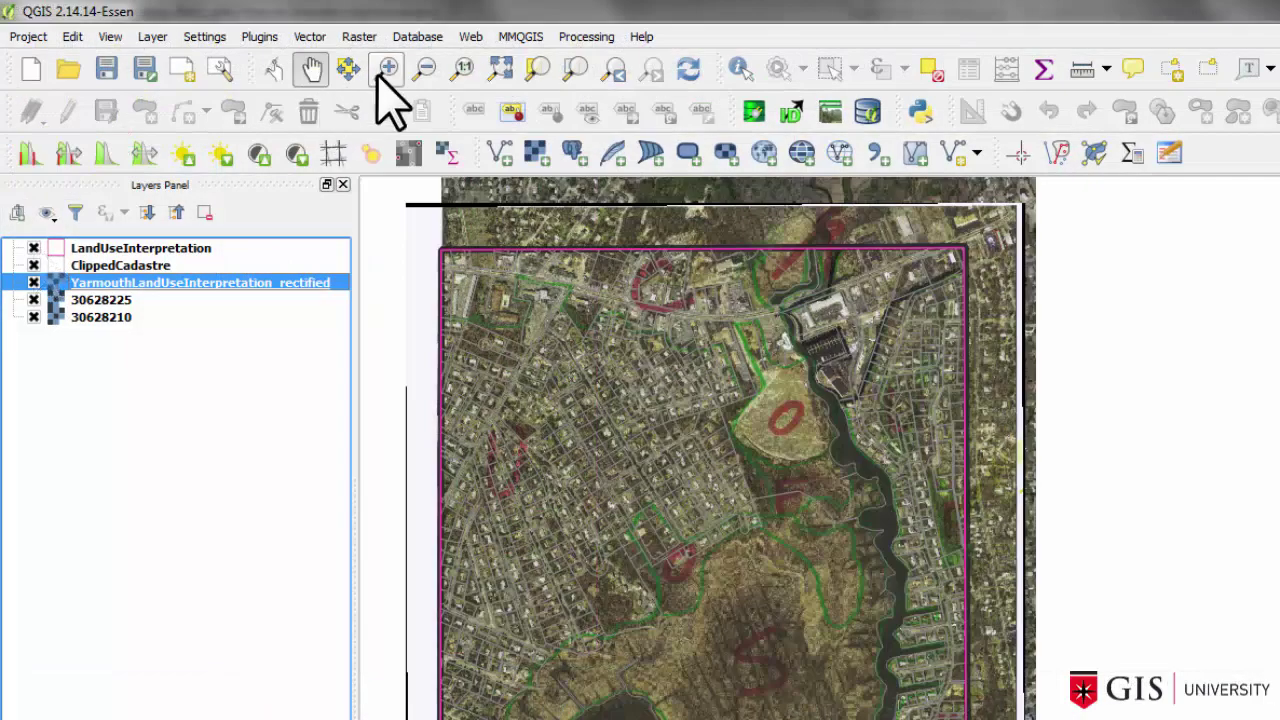
Zoom to the river at the top, hide ClippedCadastre, and edit LandUseInterpretation
{"action": "left_click", "coordinate": [388, 69]}
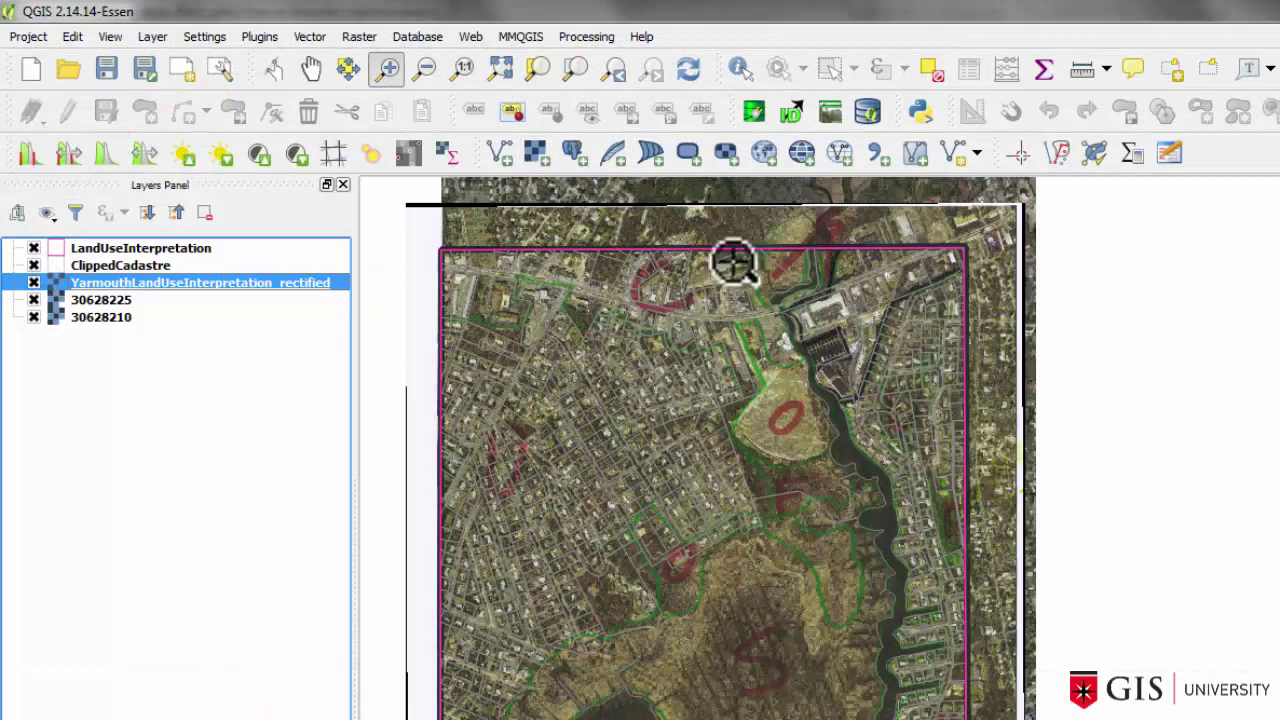
{"action": "left_click_drag", "start_coordinate": [716, 222], "coordinate": [997, 402]}
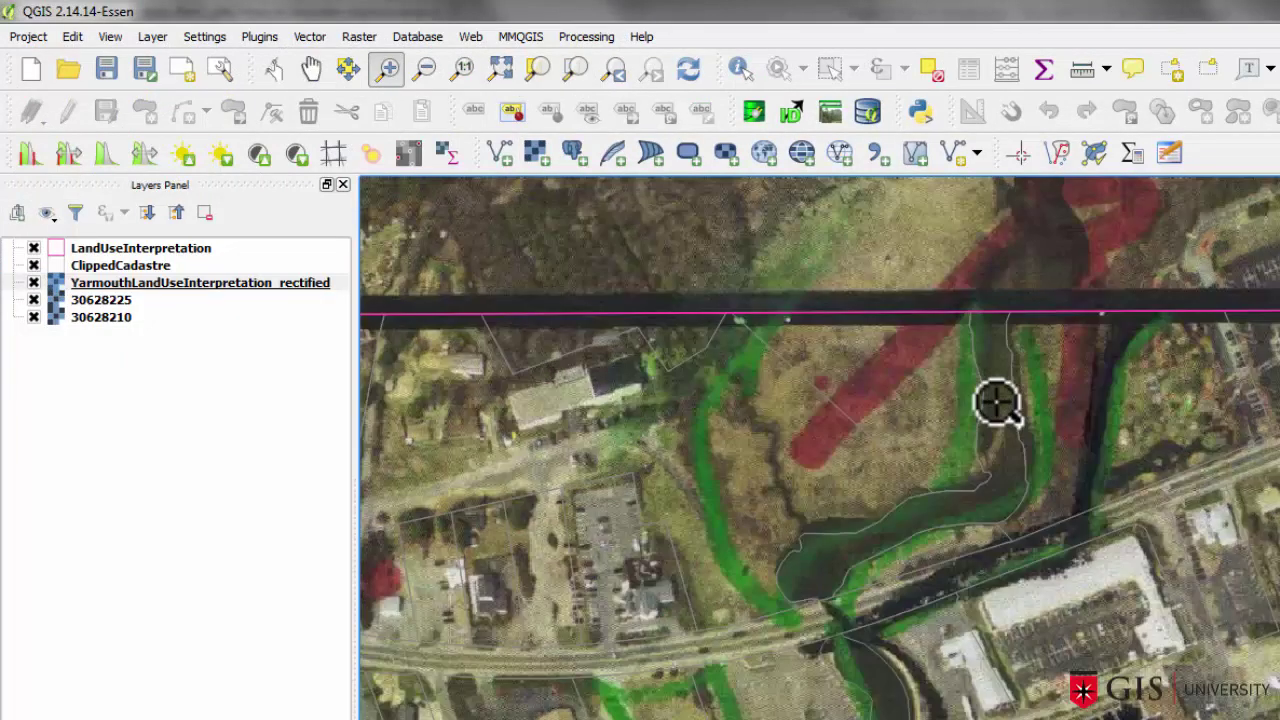
{"action": "left_click", "coordinate": [33, 266]}
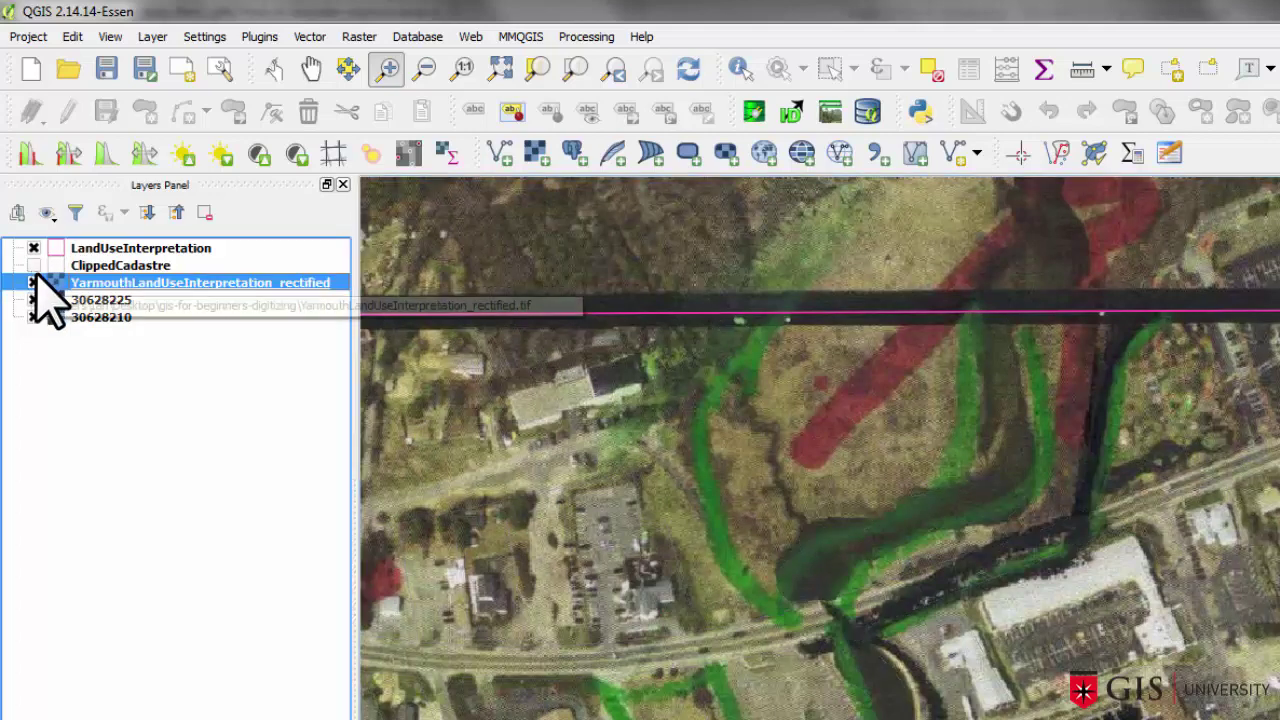
{"action": "left_click", "coordinate": [110, 250]}
{"action": "left_click", "coordinate": [68, 110]}
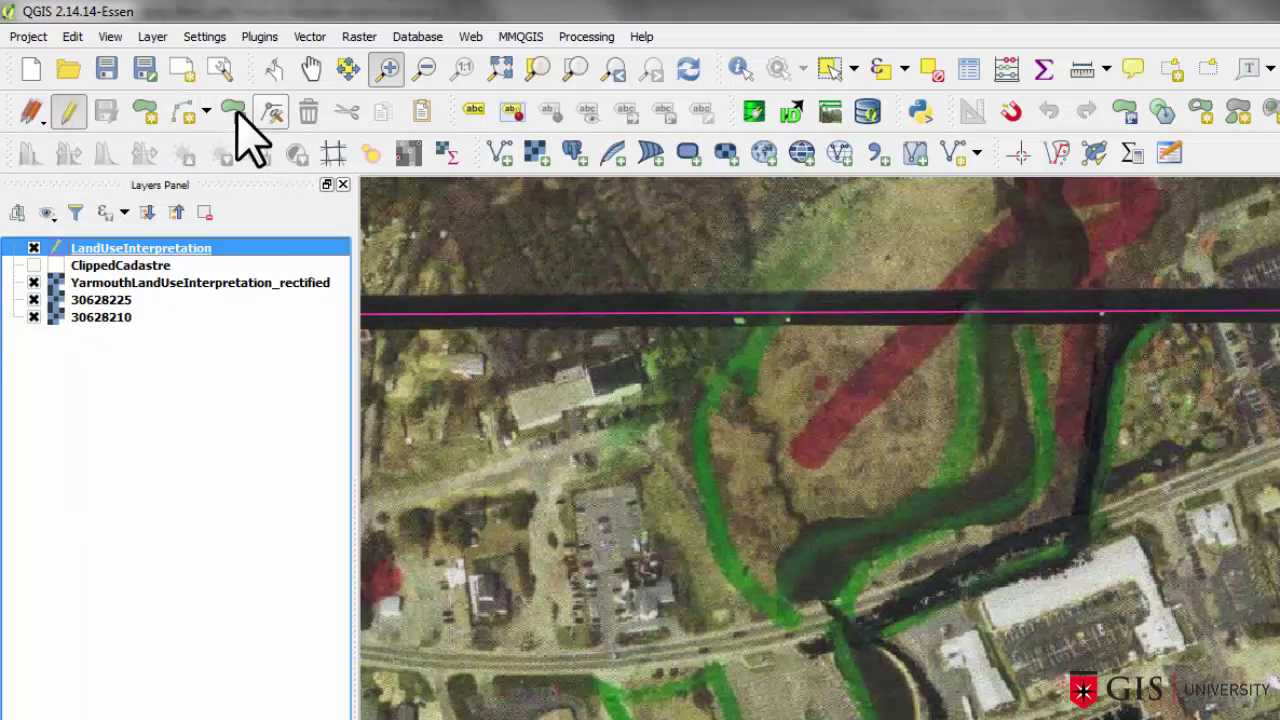
Trace a six-vertex polygon around the marsh beside the river with LandUse 'Salt Marsh'
{"action": "left_click", "coordinate": [145, 110]}
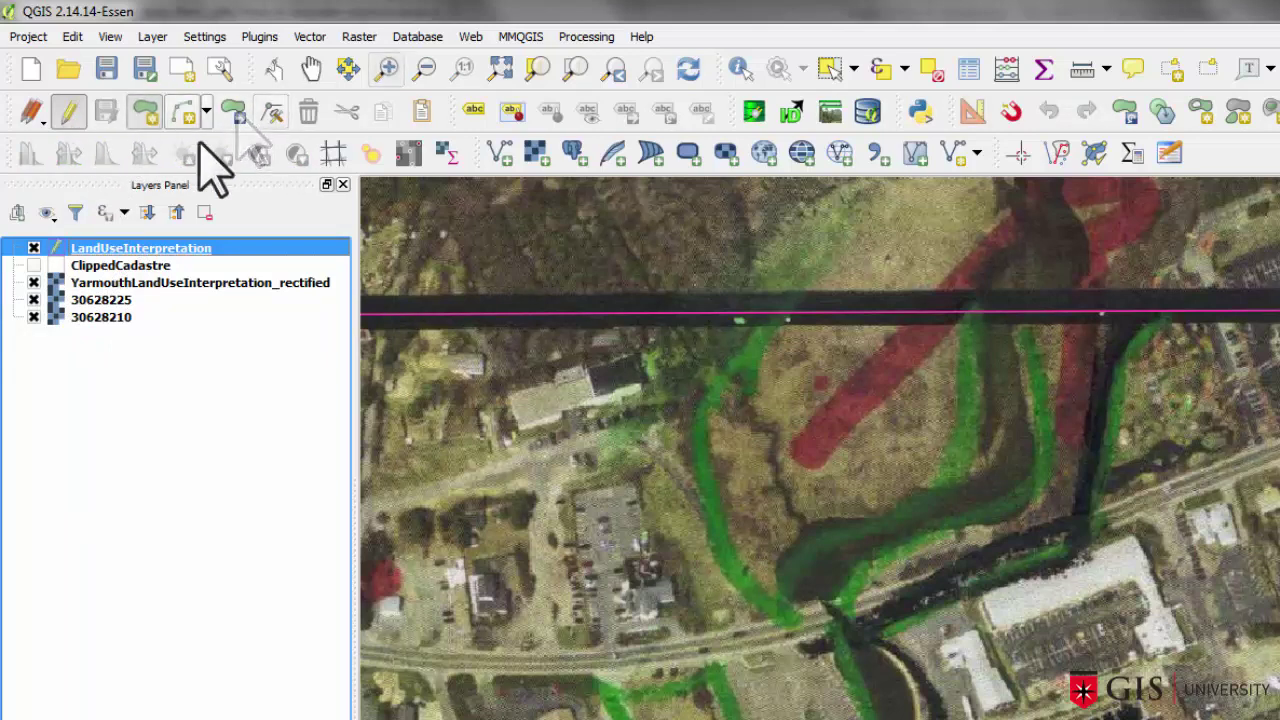
{"action": "left_click", "coordinate": [807, 269]}
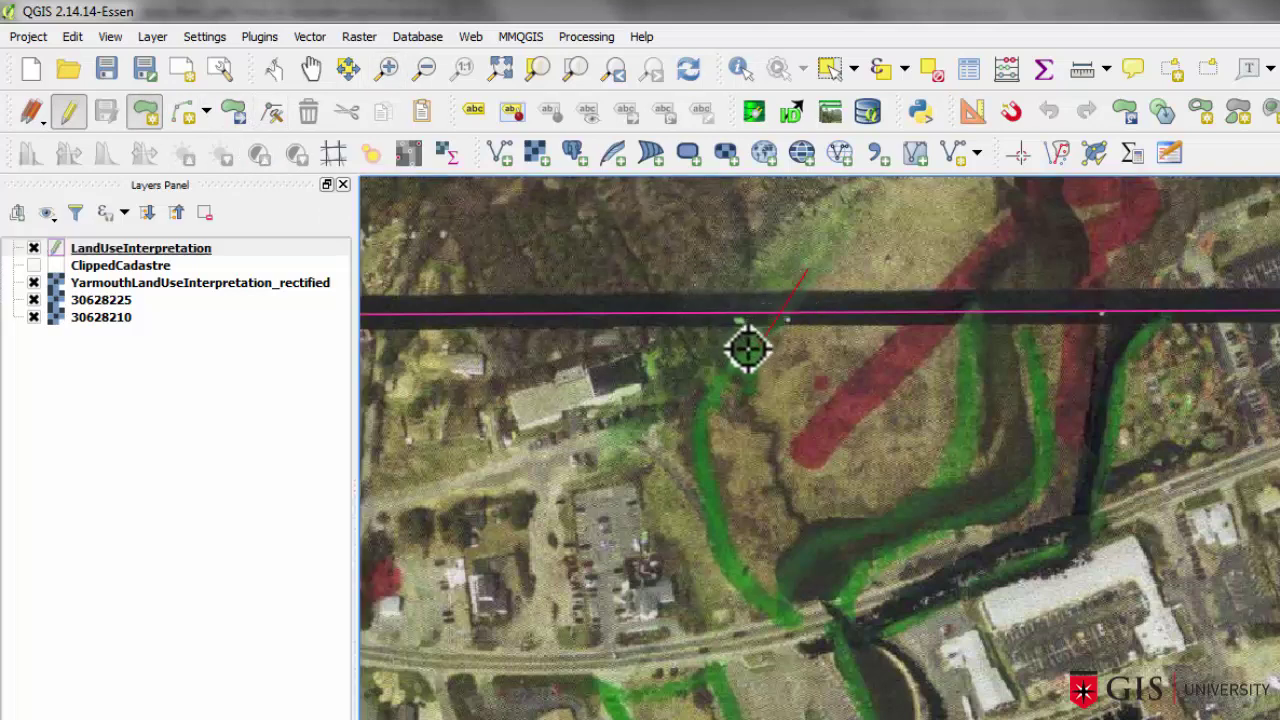
{"action": "left_click", "coordinate": [707, 411]}
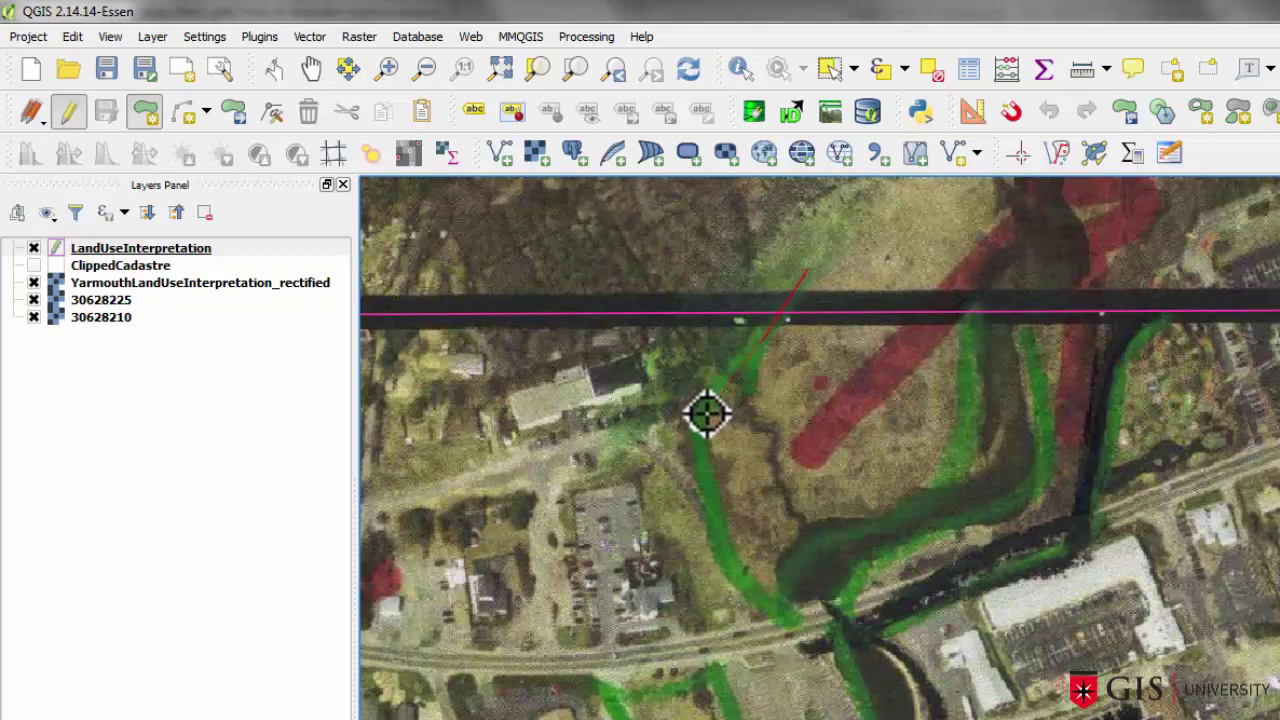
{"action": "left_click", "coordinate": [707, 512]}
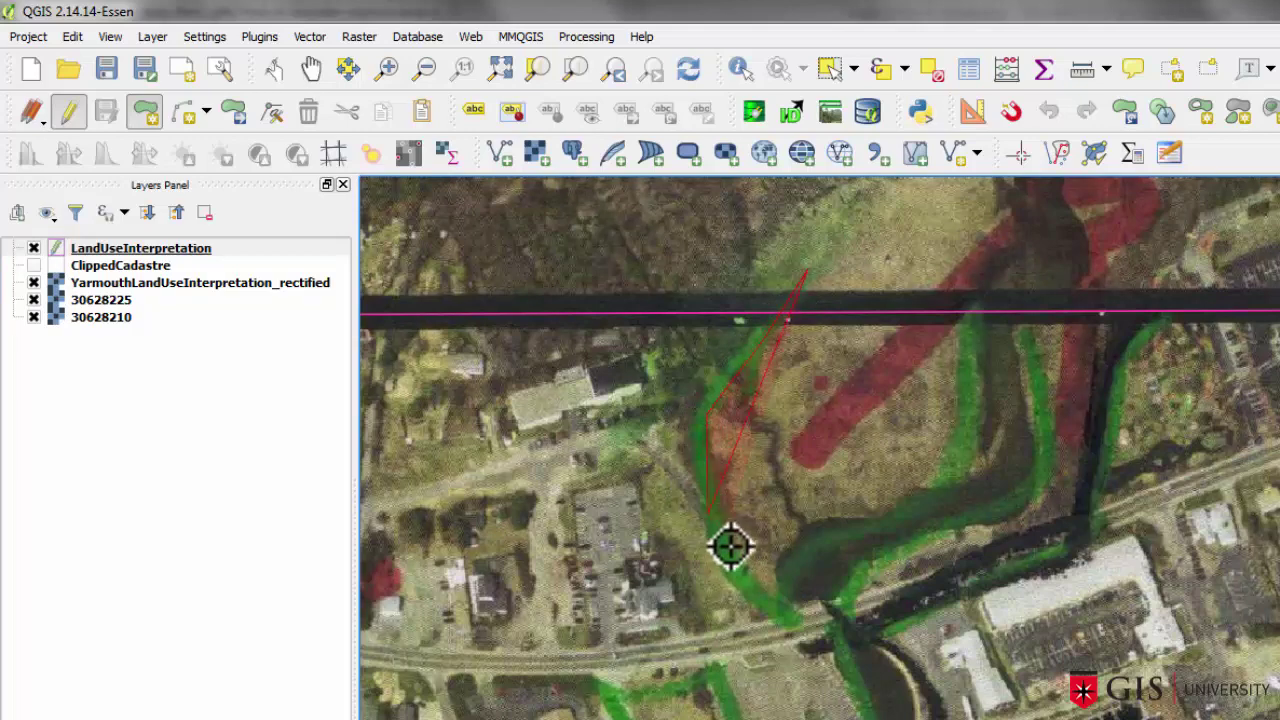
{"action": "left_click", "coordinate": [786, 611]}
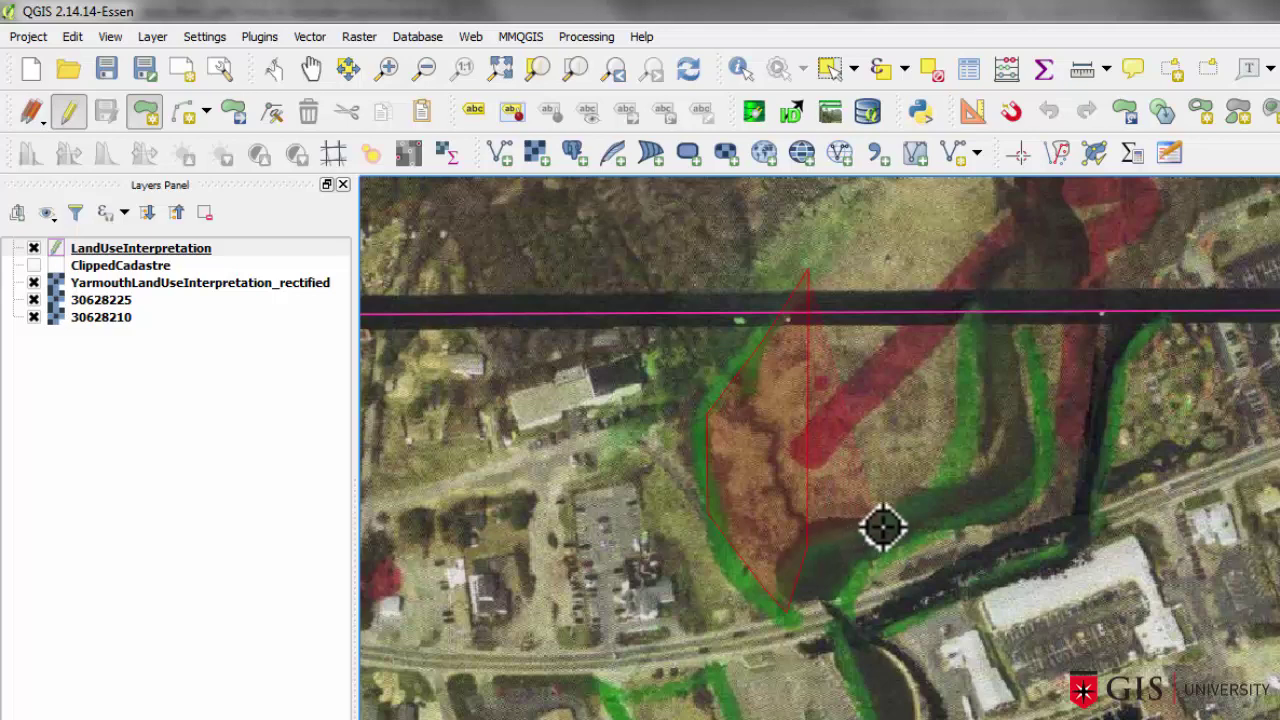
{"action": "left_click", "coordinate": [948, 473]}
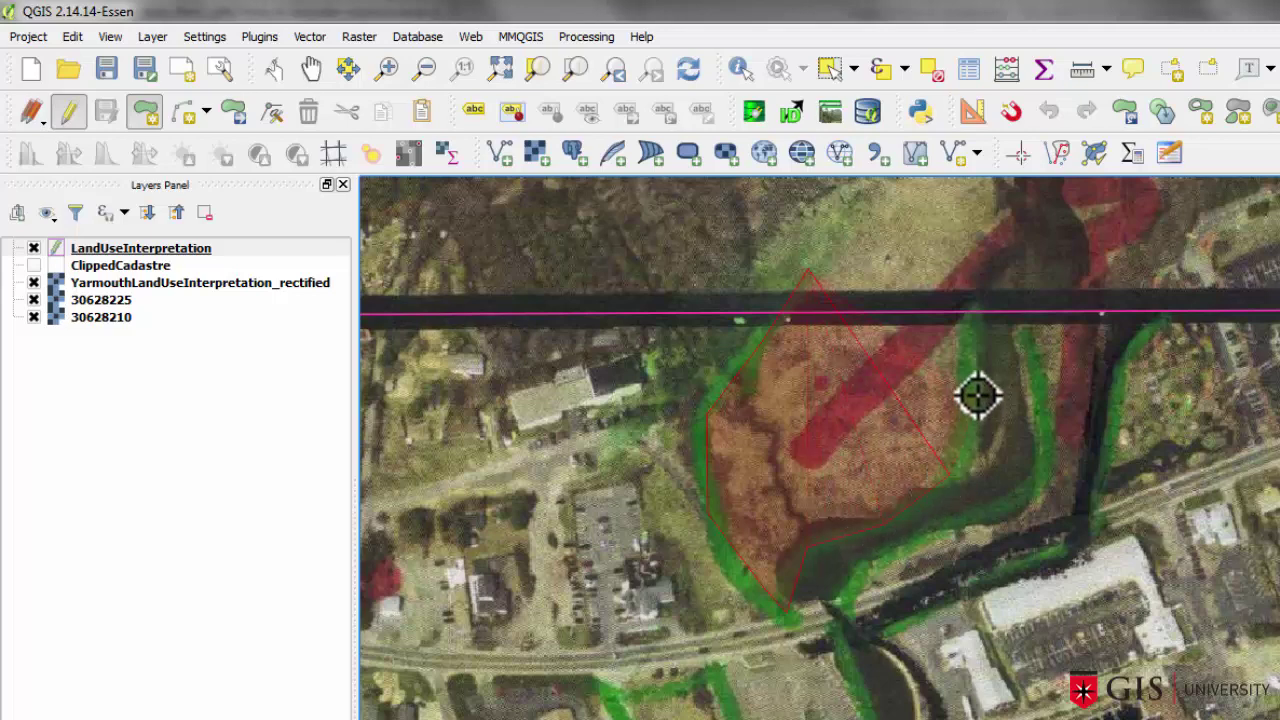
{"action": "left_click", "coordinate": [978, 394]}
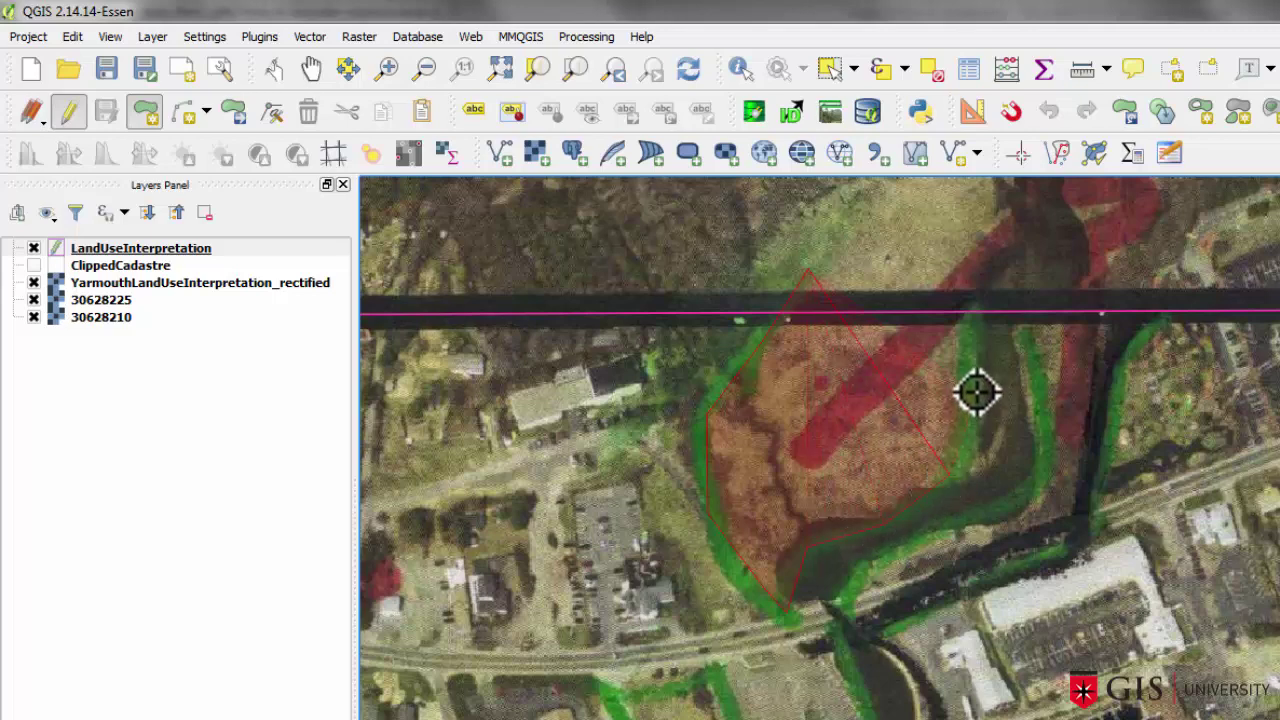
{"action": "right_click", "coordinate": [971, 276]}
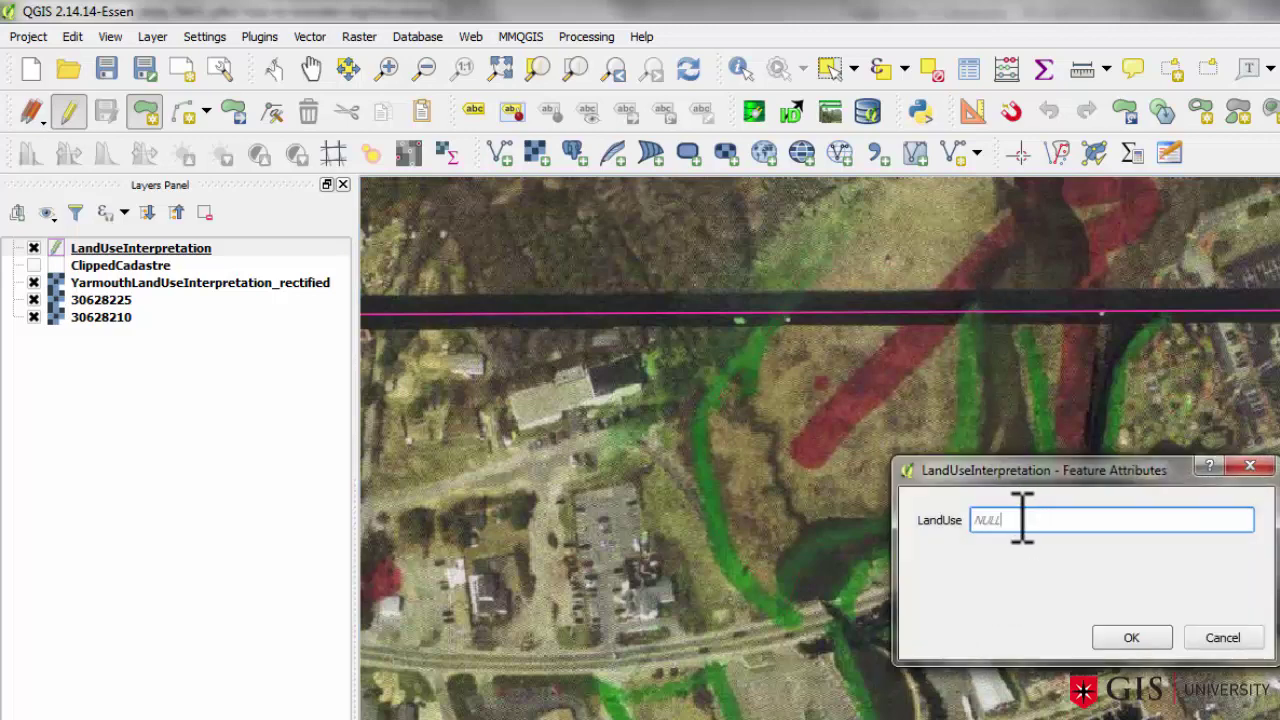
{"action": "type", "text": "Sal"}
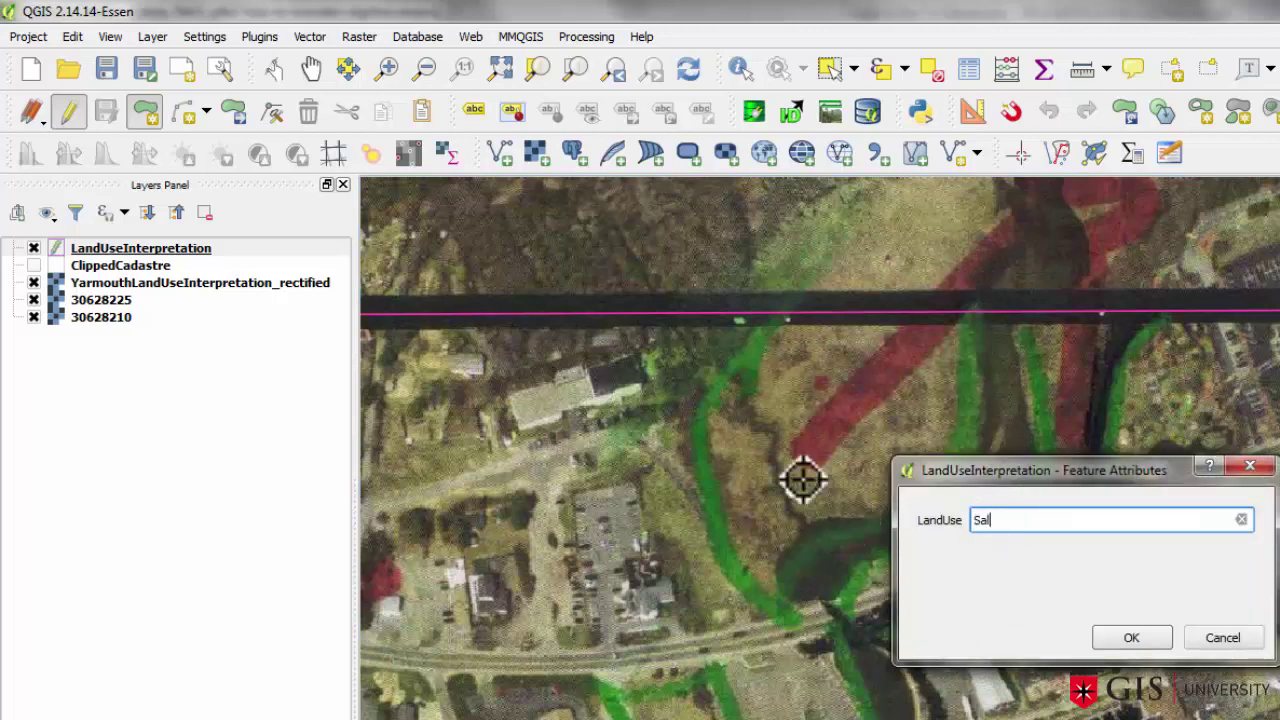
{"action": "type", "text": "t Marsh"}
{"action": "left_click", "coordinate": [1118, 638]}
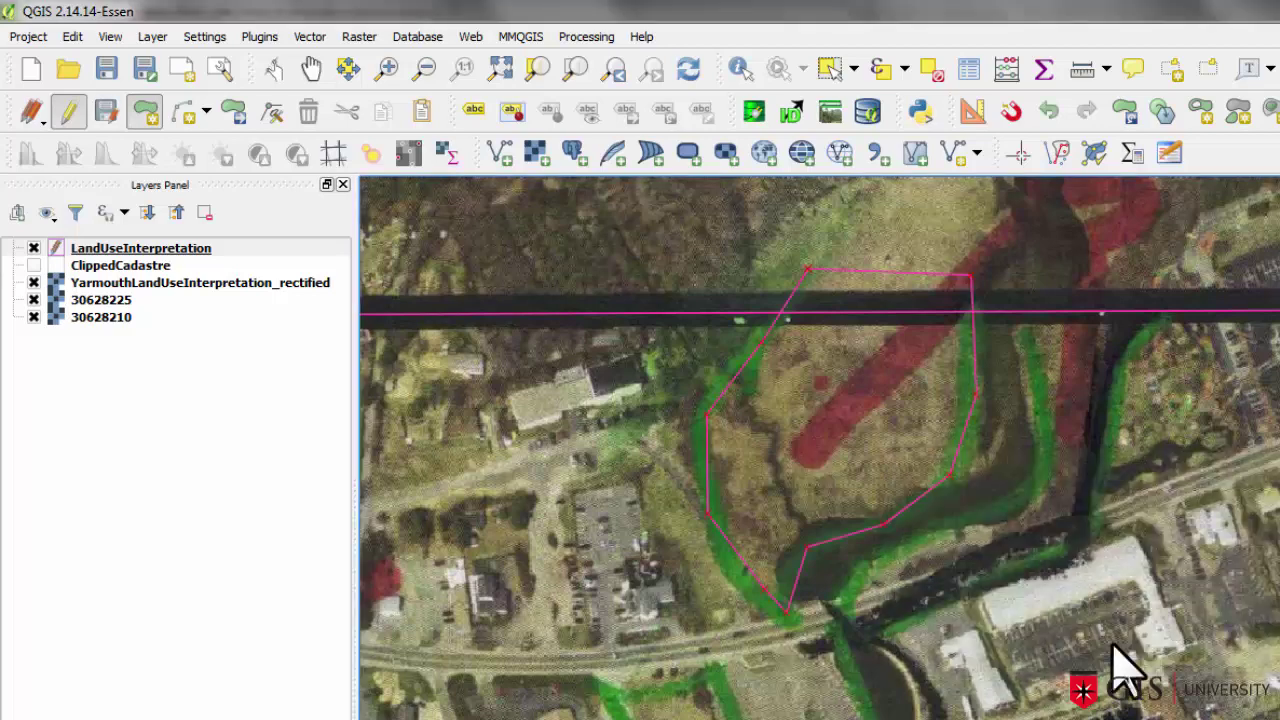
Select the pink digitized marsh polygon beside the river
{"action": "left_click", "coordinate": [830, 68]}
{"action": "left_click", "coordinate": [838, 349]}
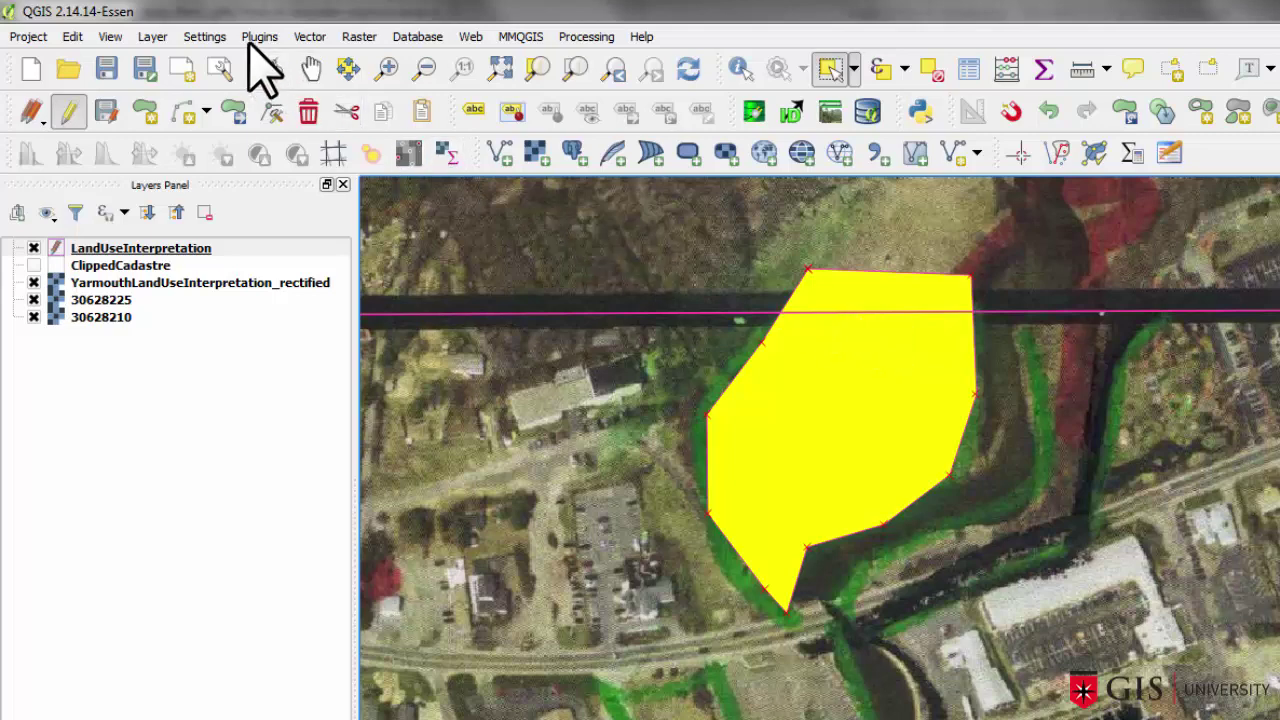
Enable Avoid intersections for LandUseInterpretation in the Snapping Options
{"action": "left_click", "coordinate": [203, 37]}
{"action": "left_click", "coordinate": [248, 171]}
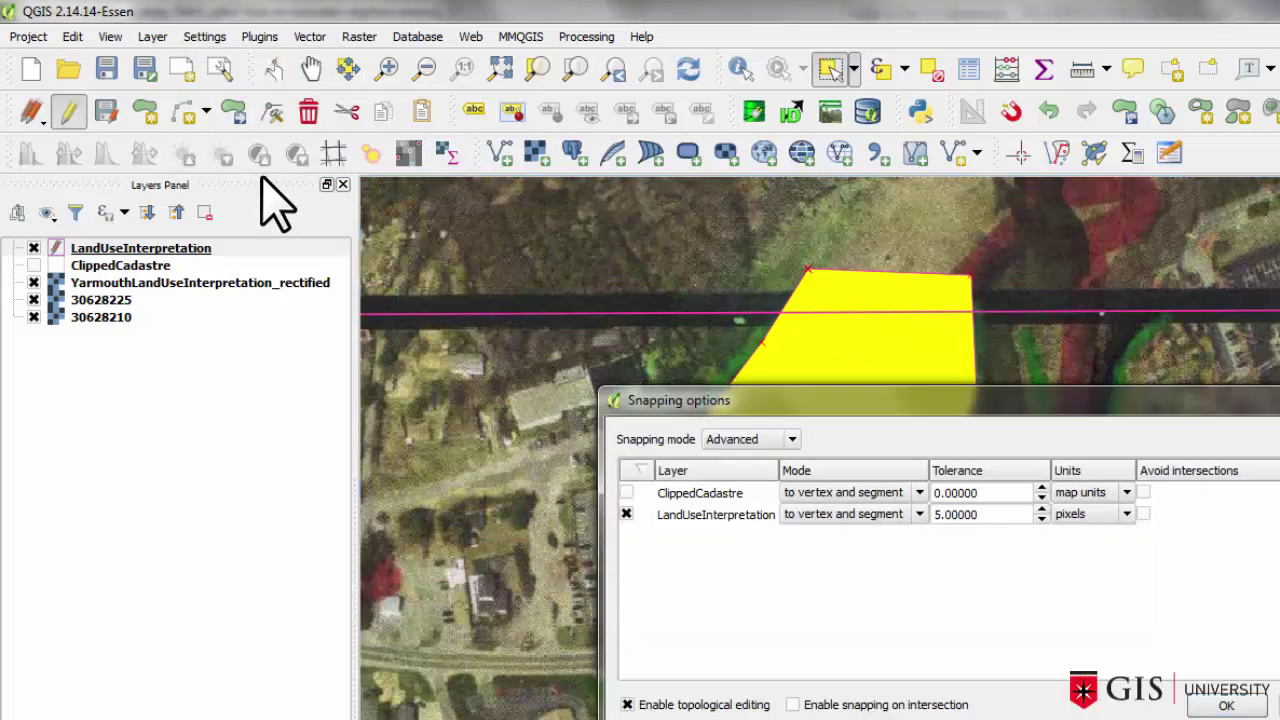
{"action": "left_click", "coordinate": [1143, 514]}
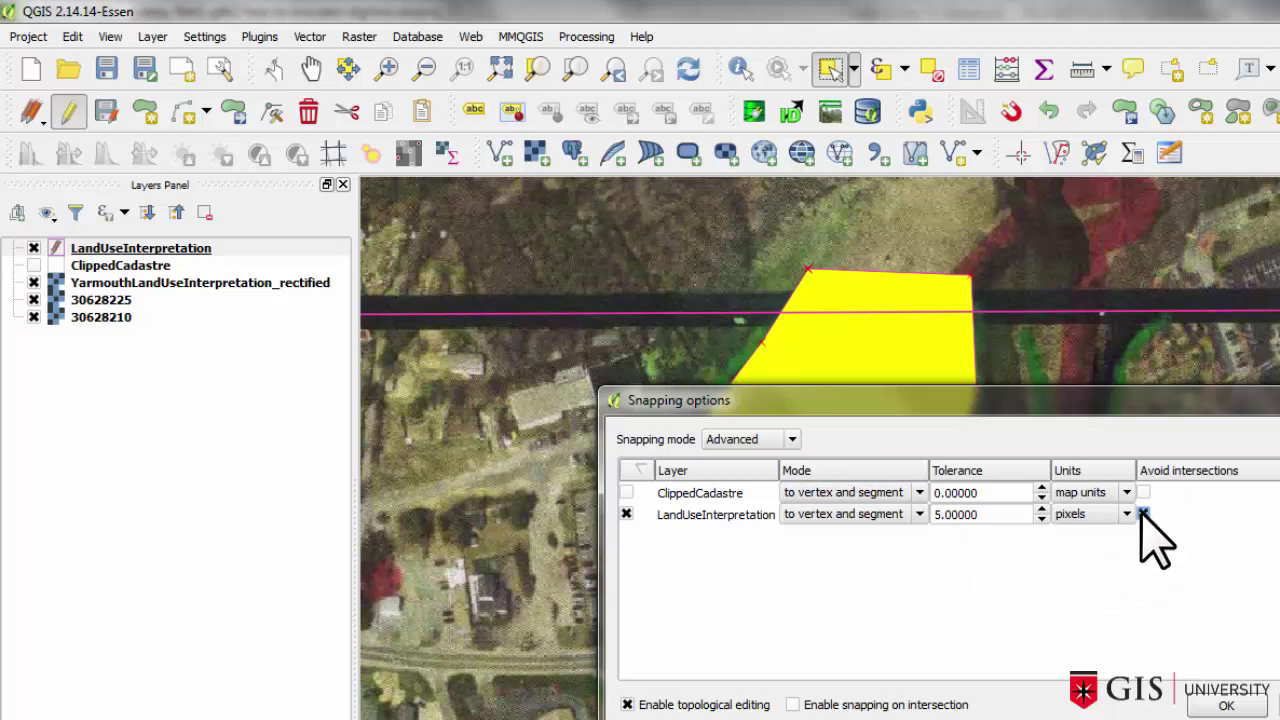
{"action": "left_click", "coordinate": [1222, 706]}
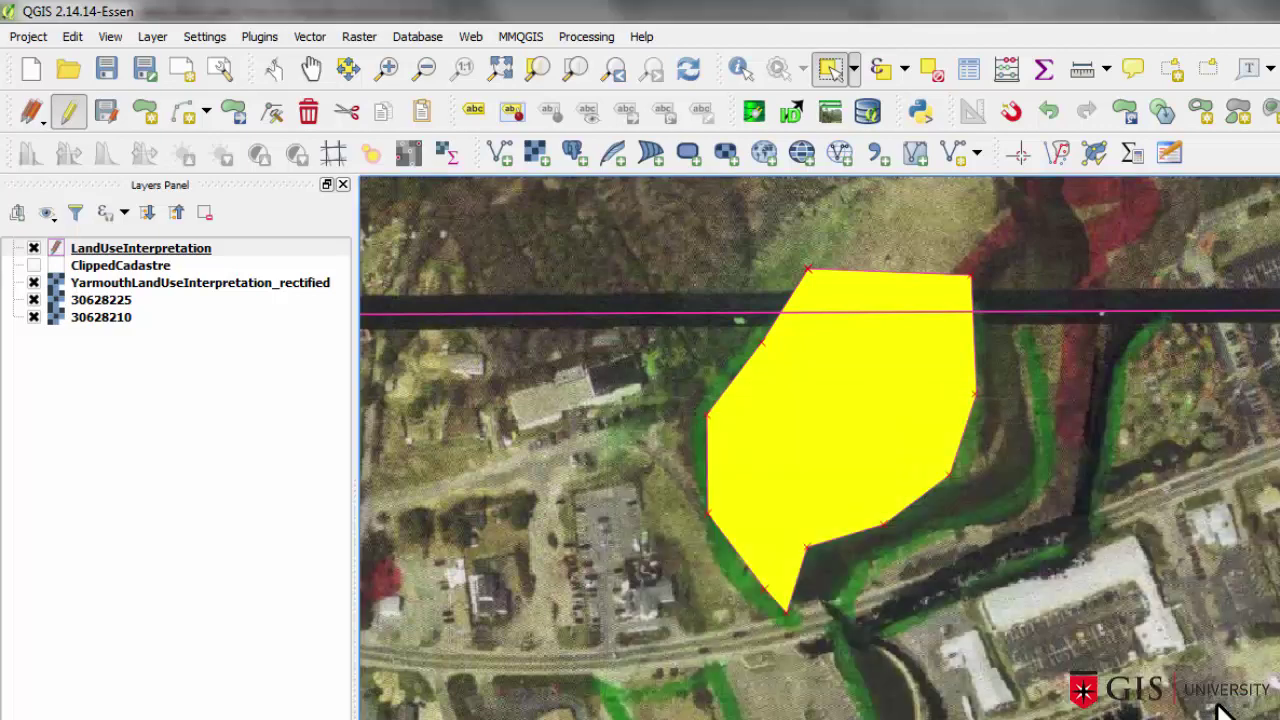
Delete the selected marsh polygon and get ready to draw a replacement
{"action": "left_click", "coordinate": [309, 114]}
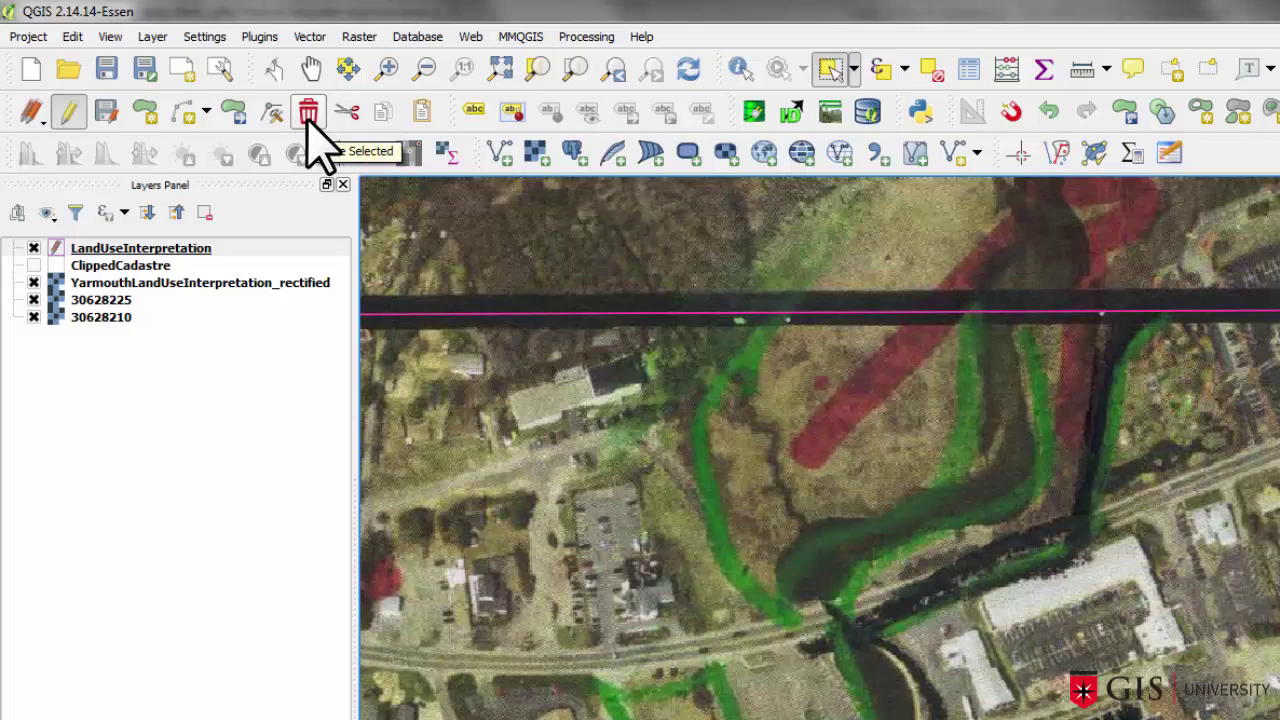
{"action": "left_click", "coordinate": [152, 114]}
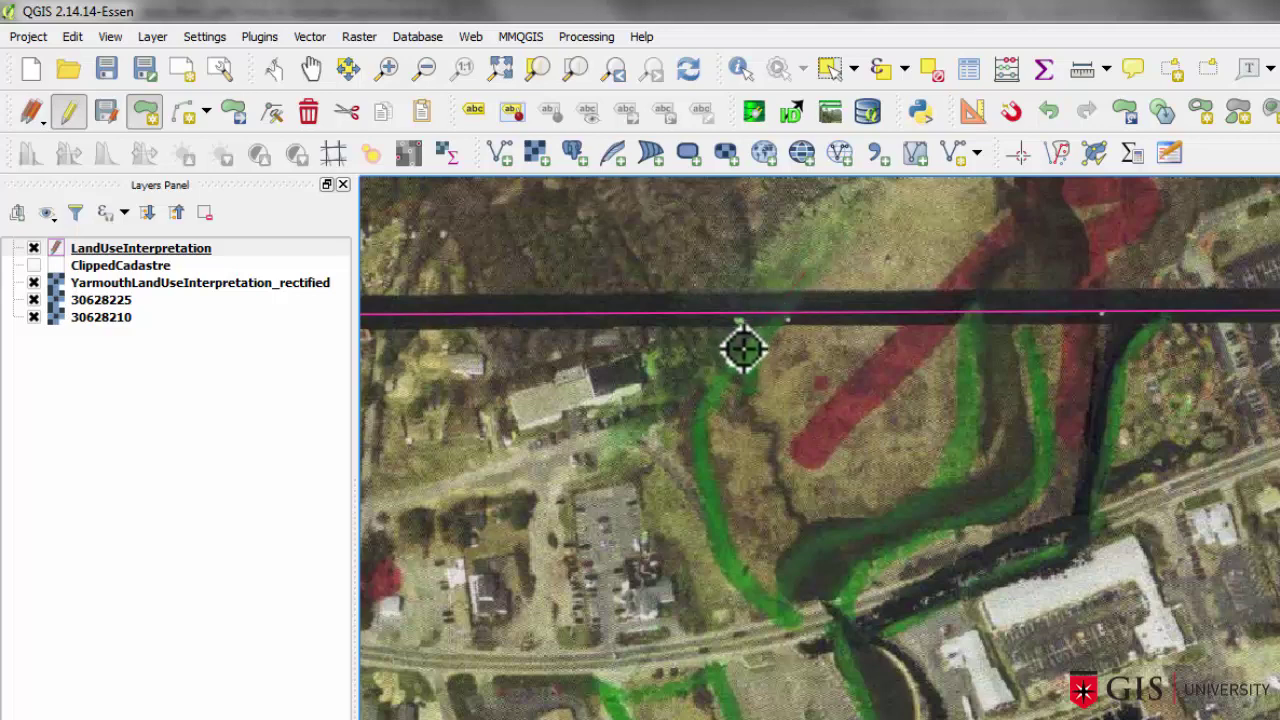
Redraw the polygon along the green strip following the river bend, with LandUse 'Salt Marsh'
{"action": "left_click", "coordinate": [709, 480]}
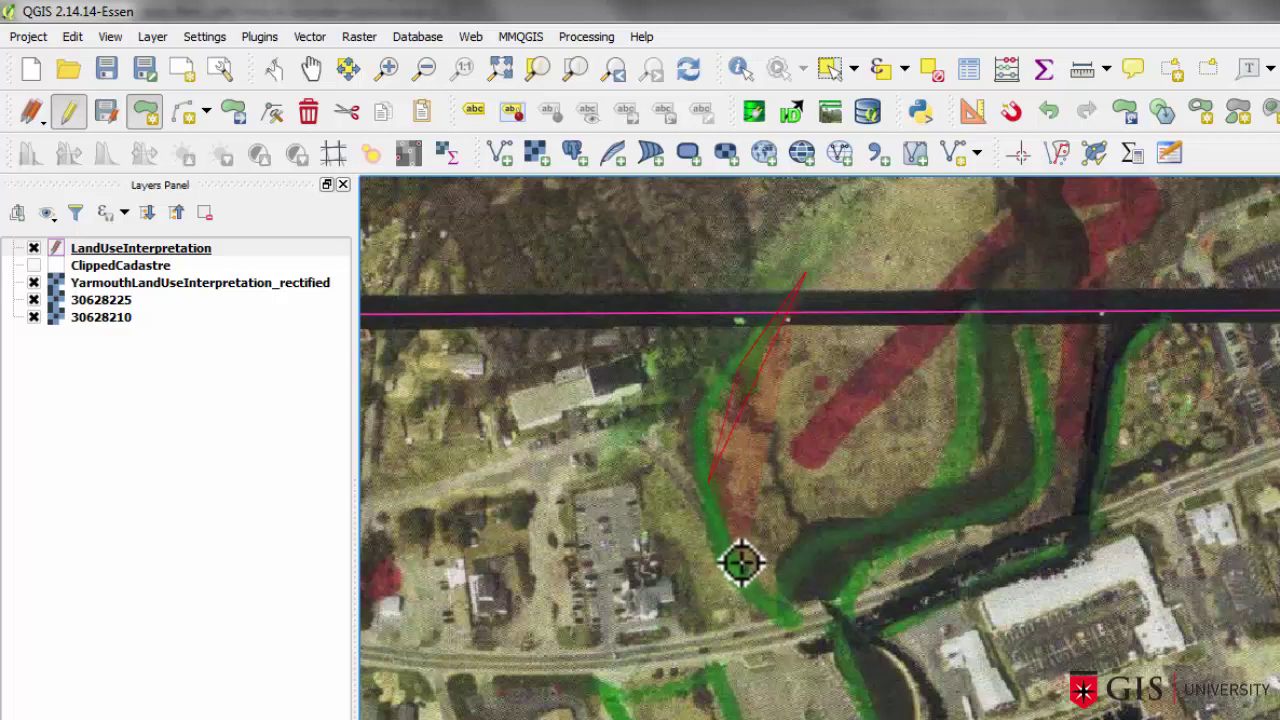
{"action": "left_click", "coordinate": [754, 582]}
{"action": "left_click", "coordinate": [780, 591]}
{"action": "left_click", "coordinate": [797, 609]}
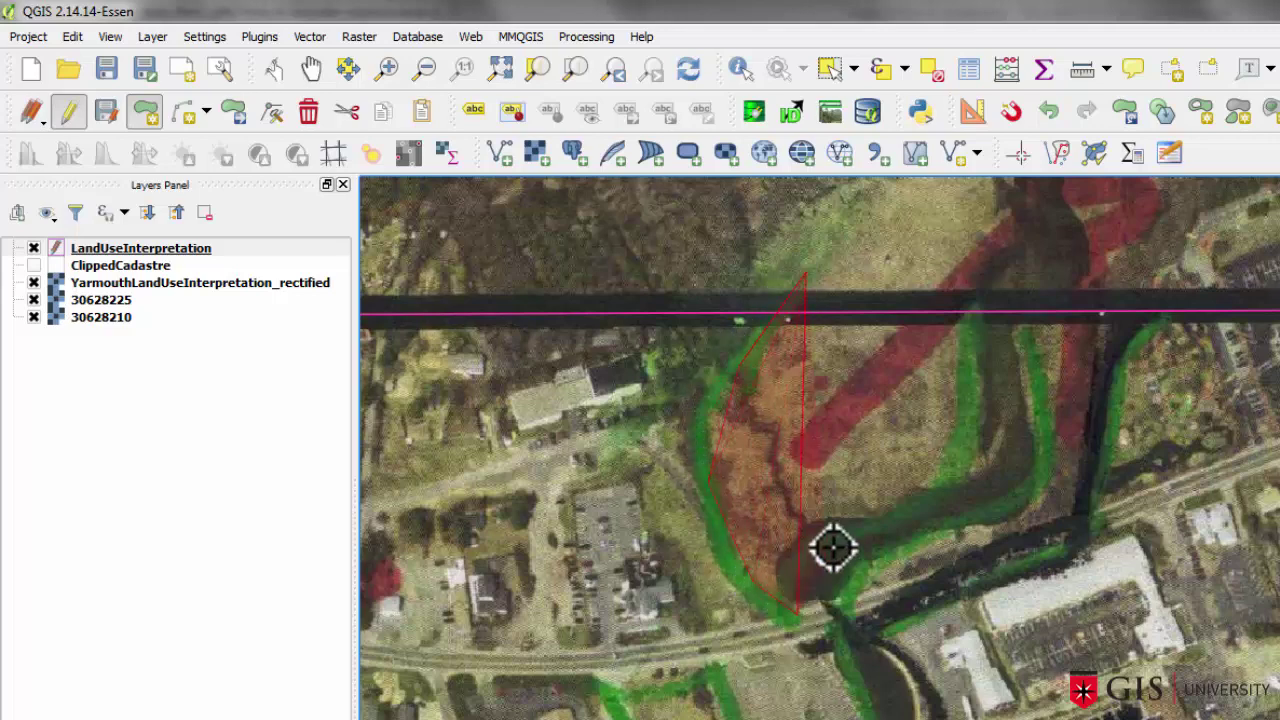
{"action": "left_click", "coordinate": [907, 503]}
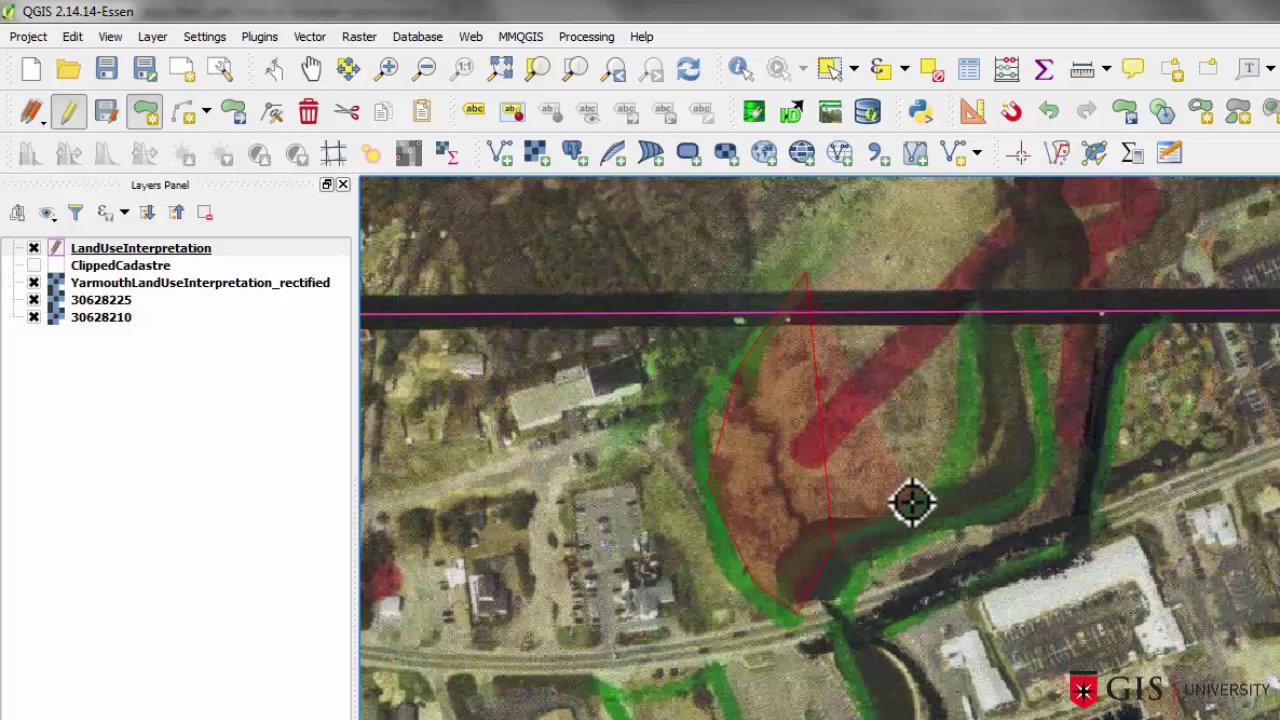
{"action": "left_click", "coordinate": [965, 413]}
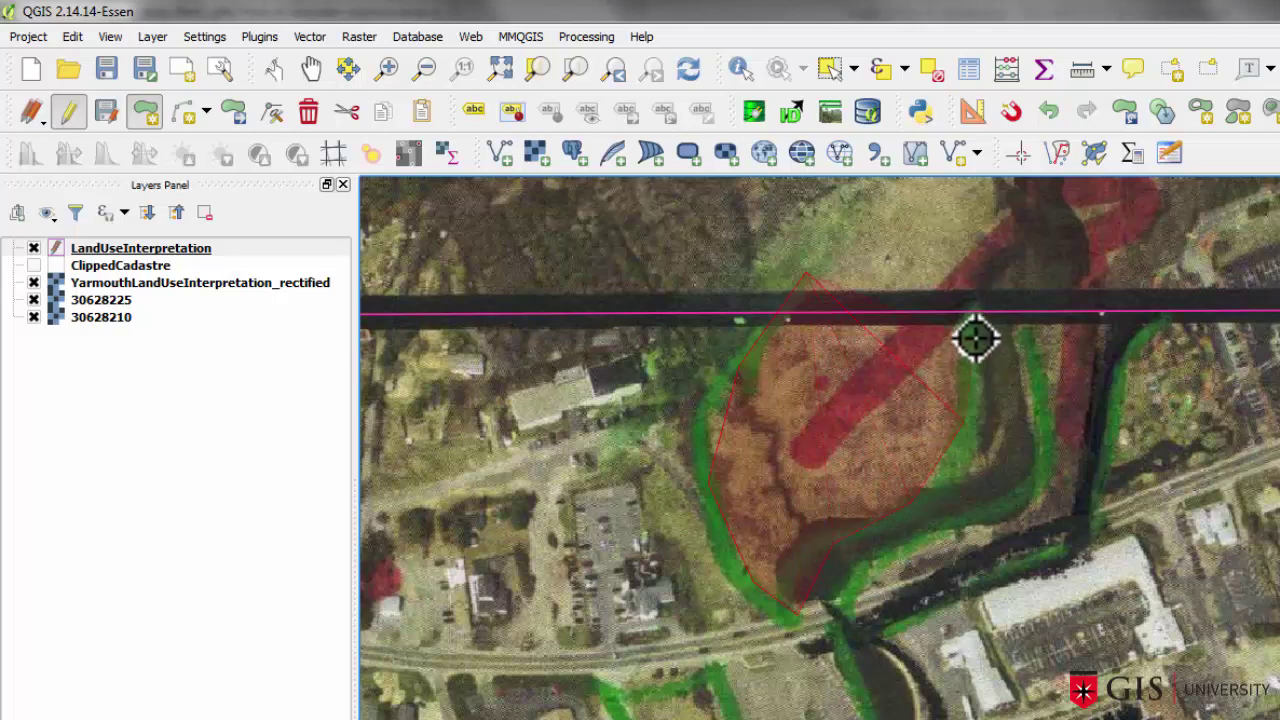
{"action": "right_click", "coordinate": [977, 278]}
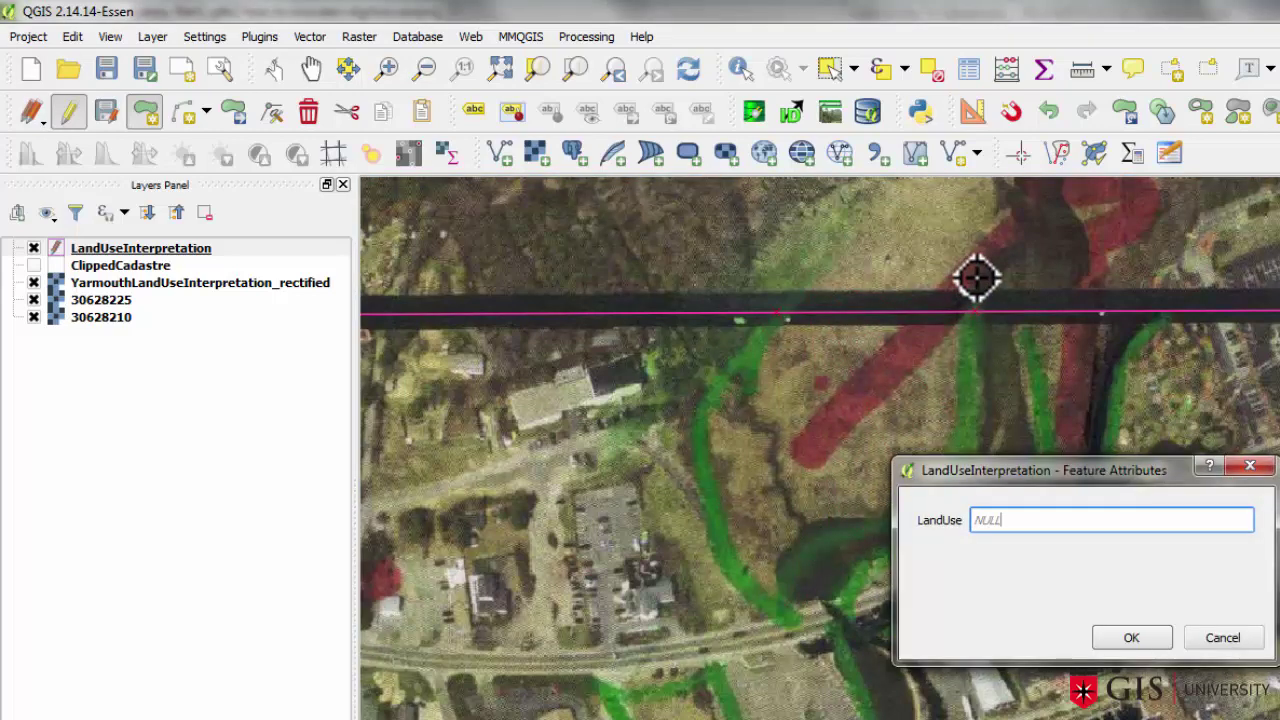
{"action": "type", "text": "Re"}
{"action": "key", "text": "BackSpace"}
{"action": "key", "text": "BackSpace"}
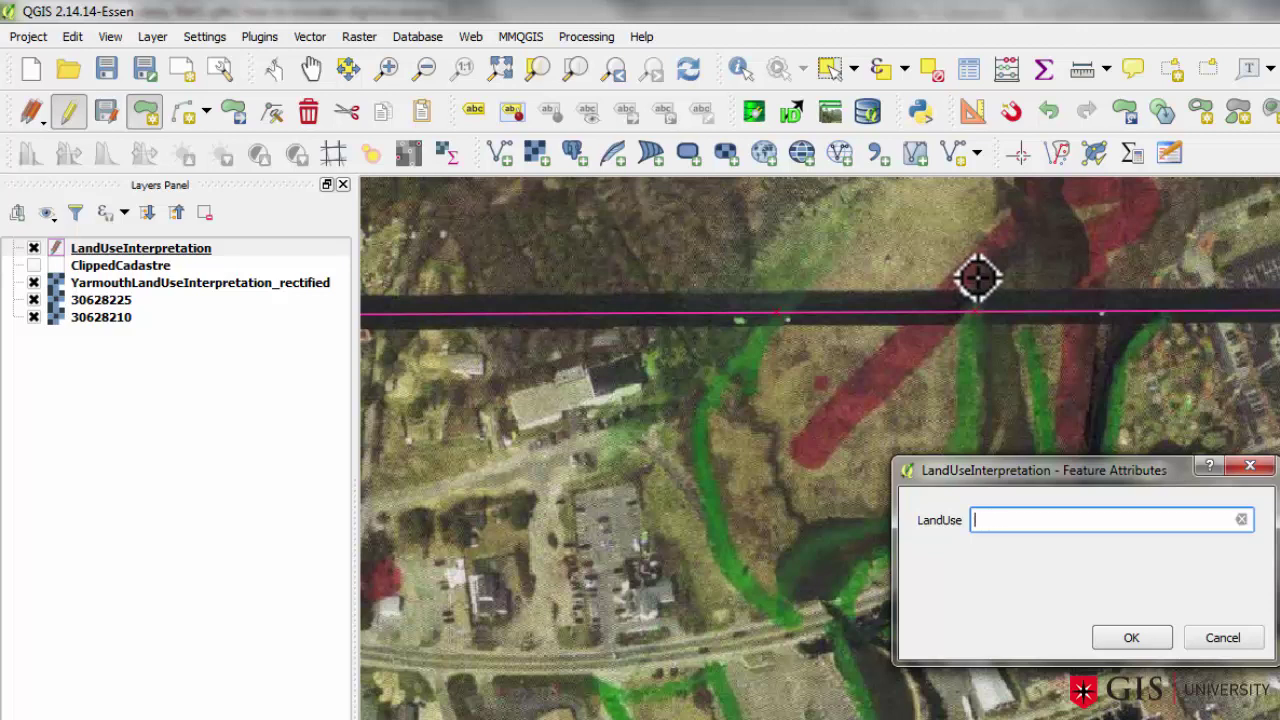
{"action": "type", "text": "Salt Marsh"}
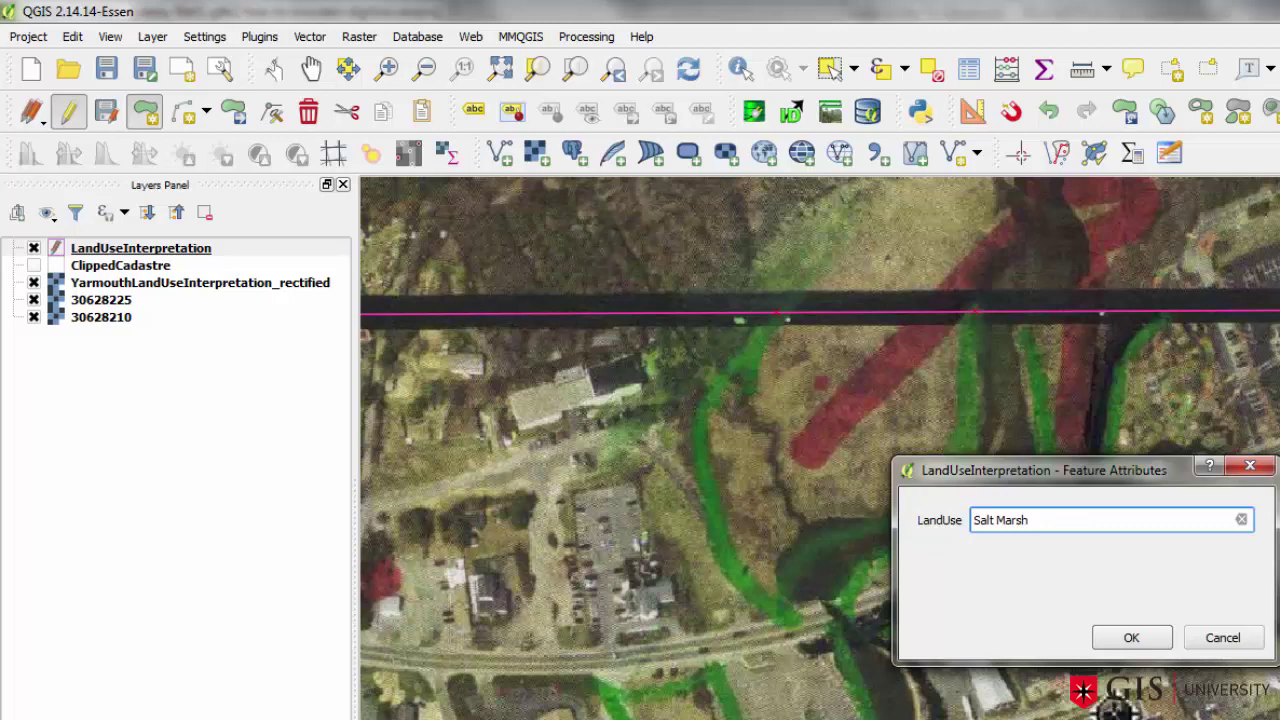
{"action": "left_click", "coordinate": [1131, 637]}
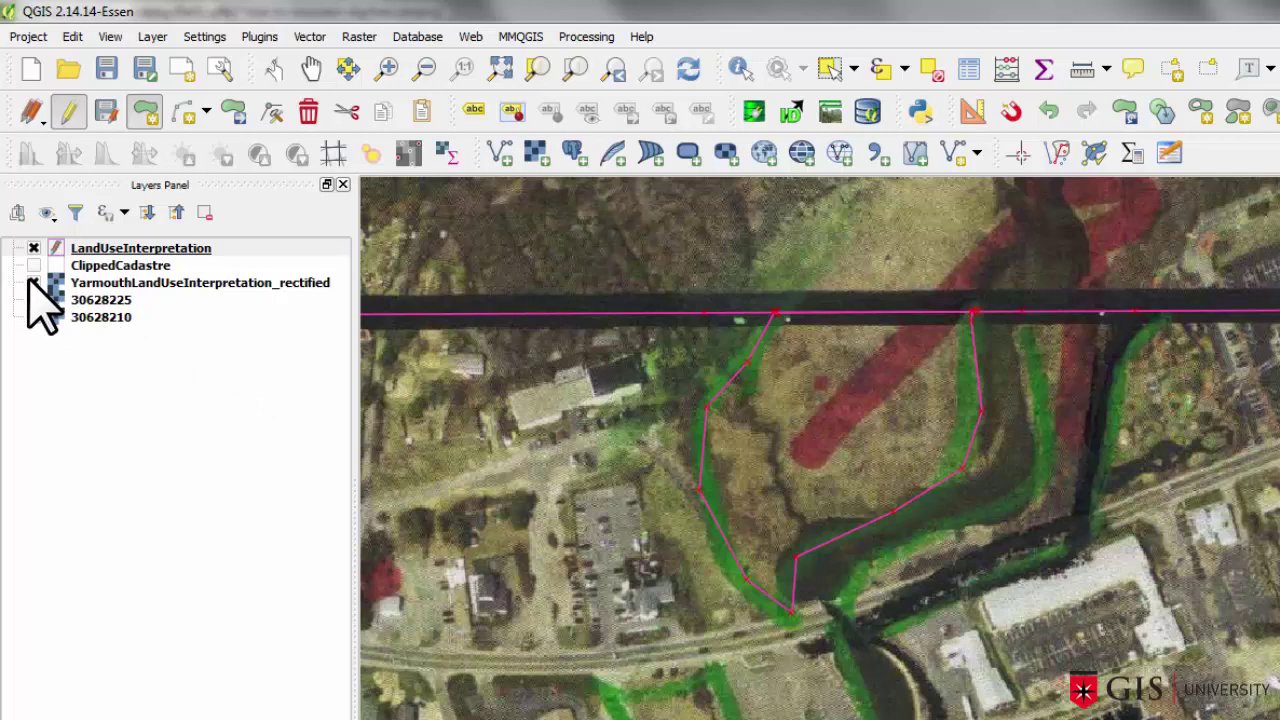
Hide YarmouthLandUseInterpretation_rectified to show plain aerials, then select the new marsh polygon
{"action": "left_click", "coordinate": [31, 284]}
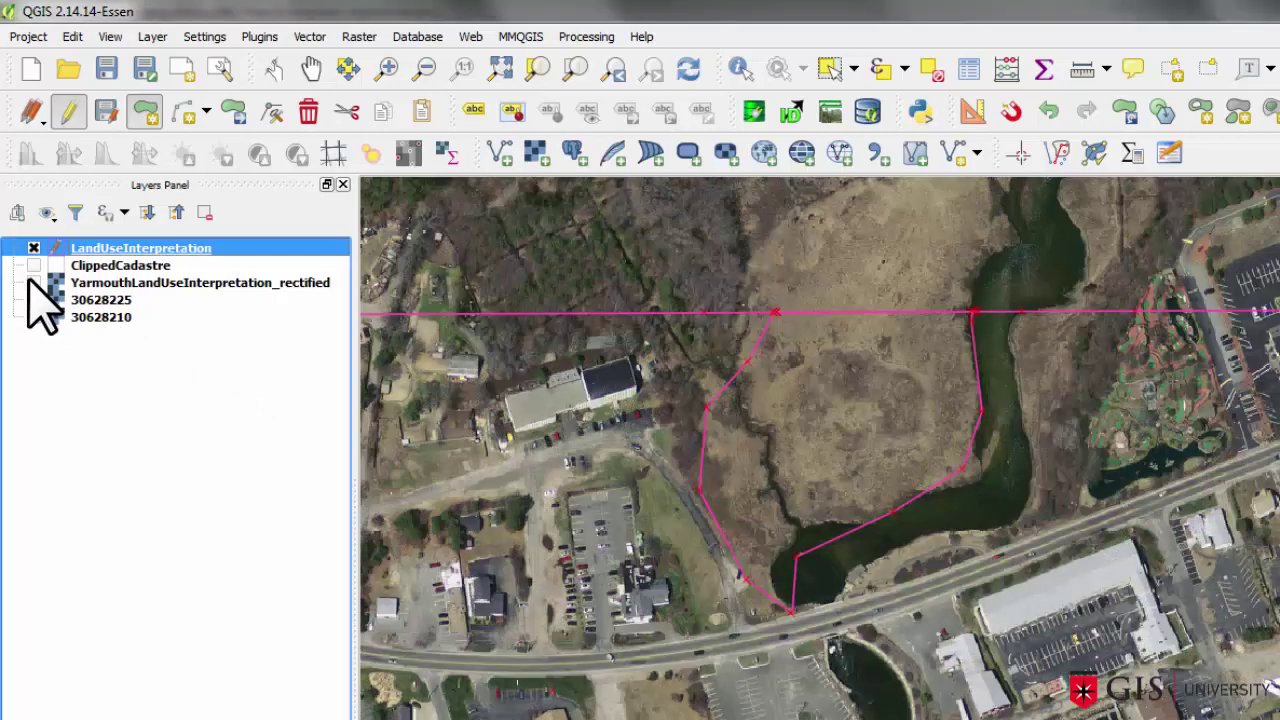
{"action": "left_click", "coordinate": [31, 284]}
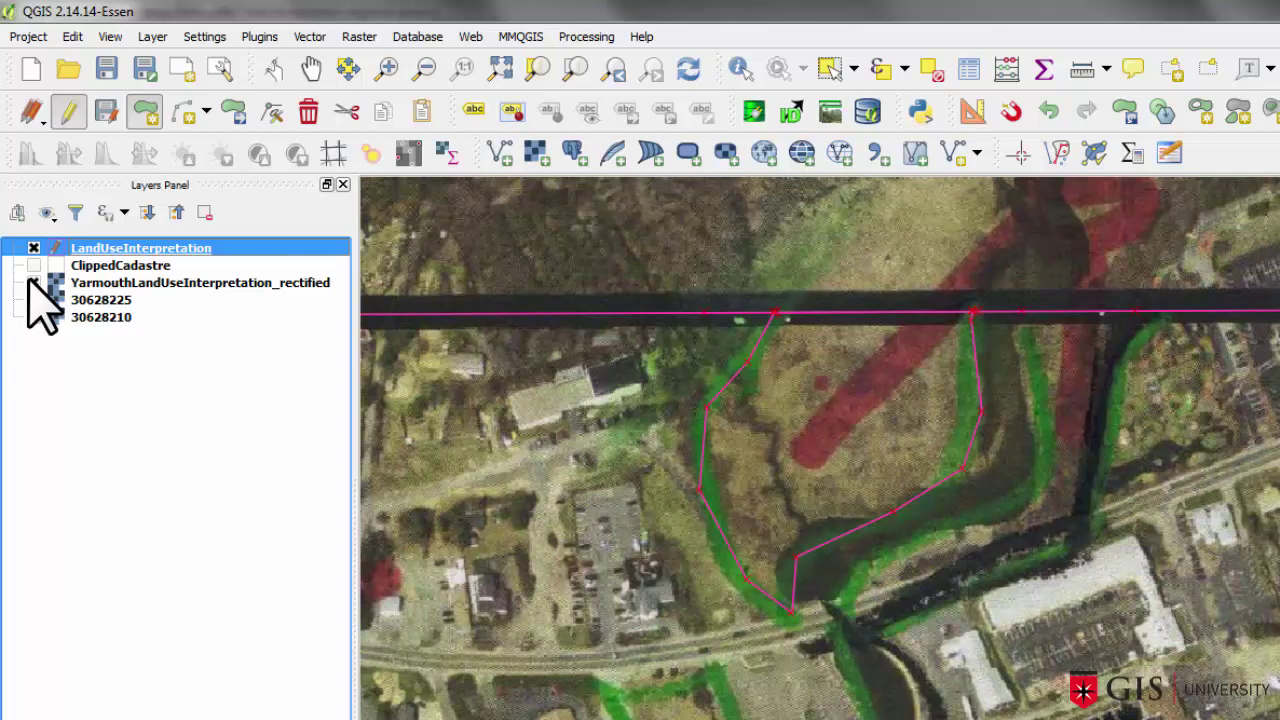
{"action": "left_click", "coordinate": [31, 284]}
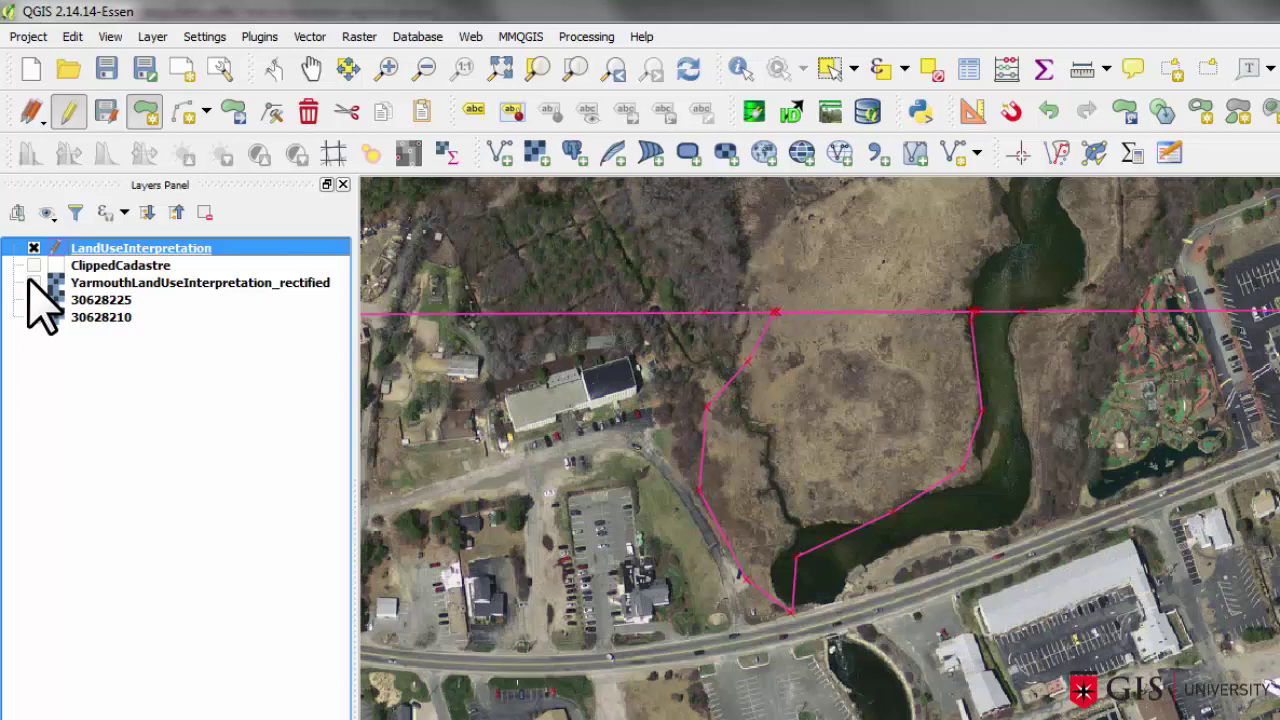
{"action": "left_click", "coordinate": [838, 72]}
{"action": "left_click", "coordinate": [816, 434]}
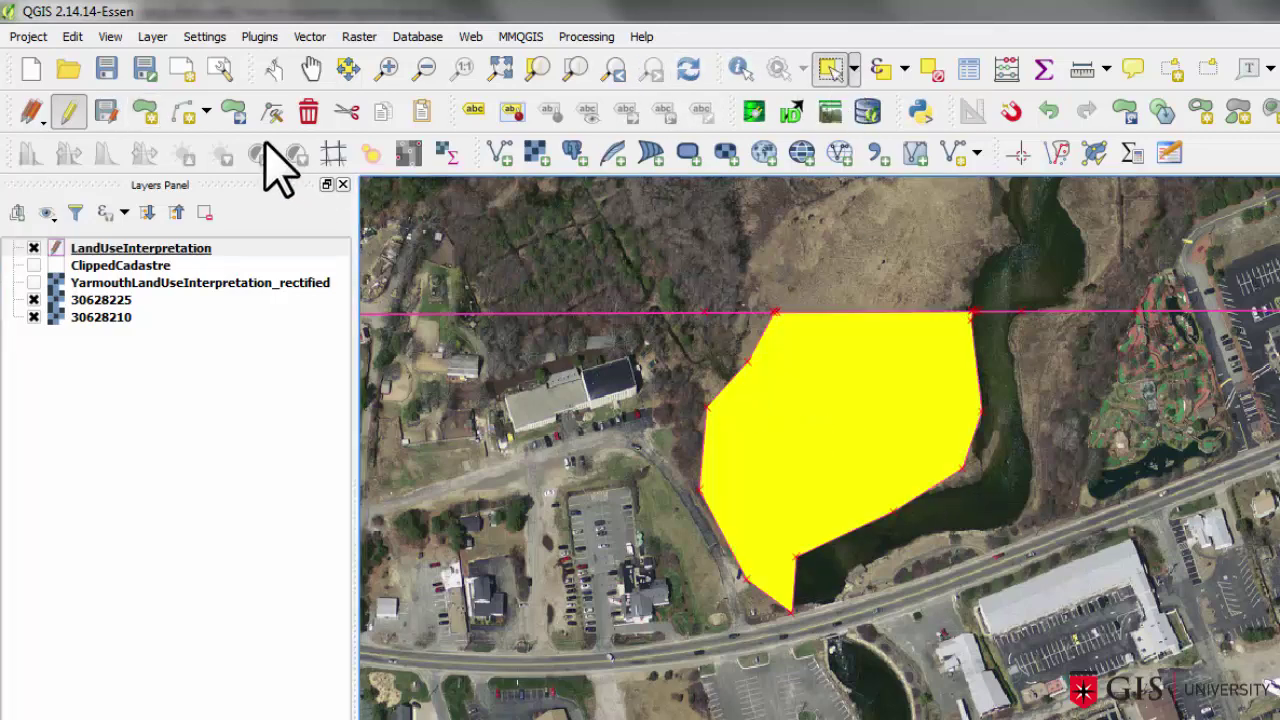
Delete the salt marsh polygon and stop editing LandUseInterpretation to reach the save prompt
{"action": "left_click", "coordinate": [310, 116]}
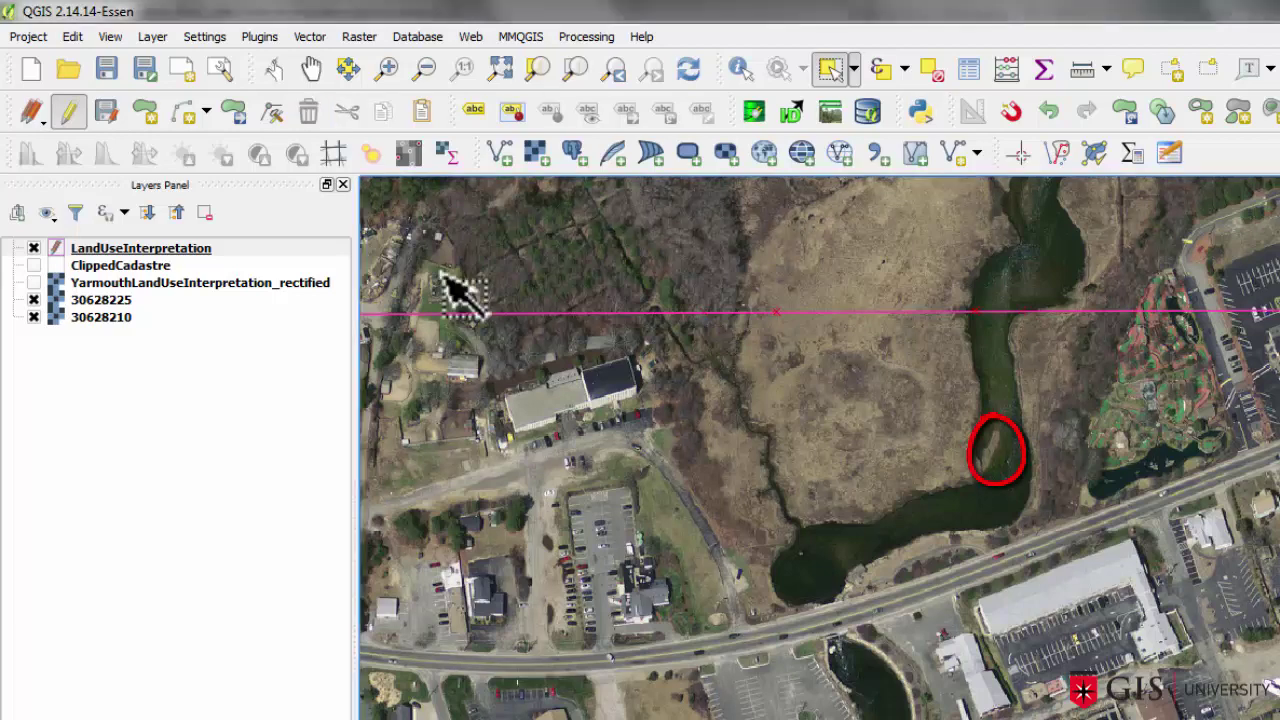
{"action": "left_click", "coordinate": [66, 112]}
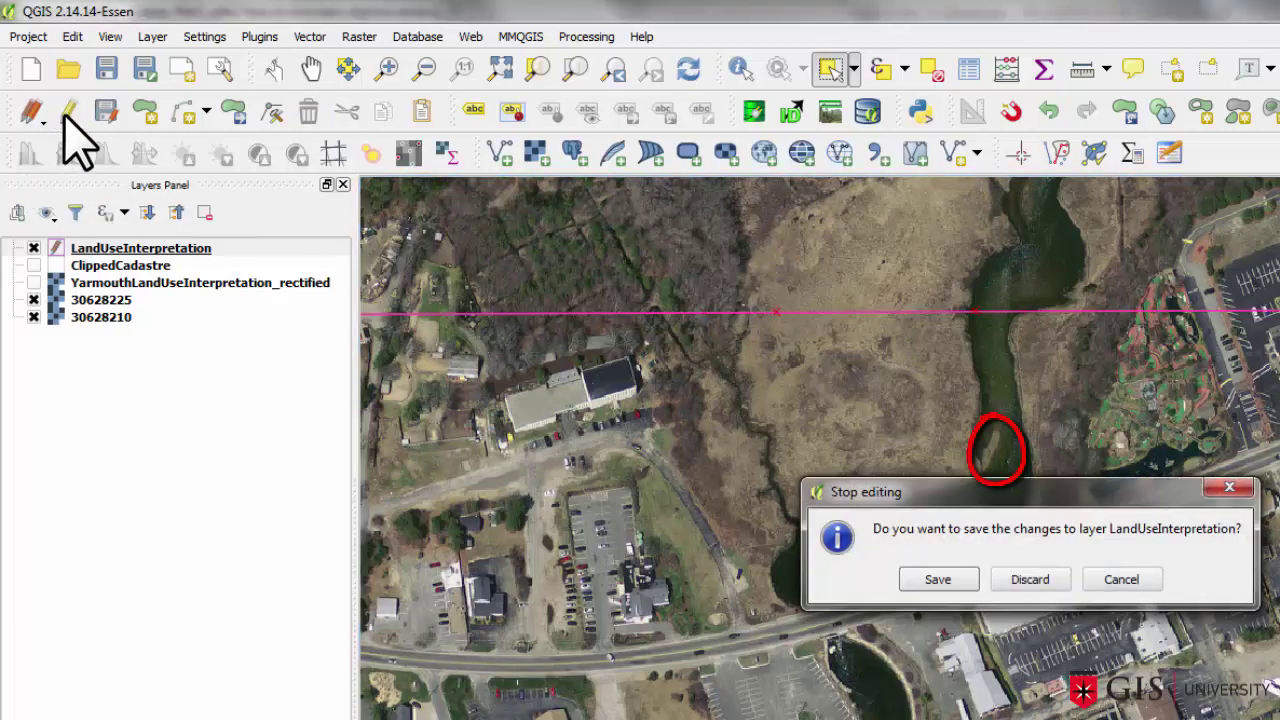